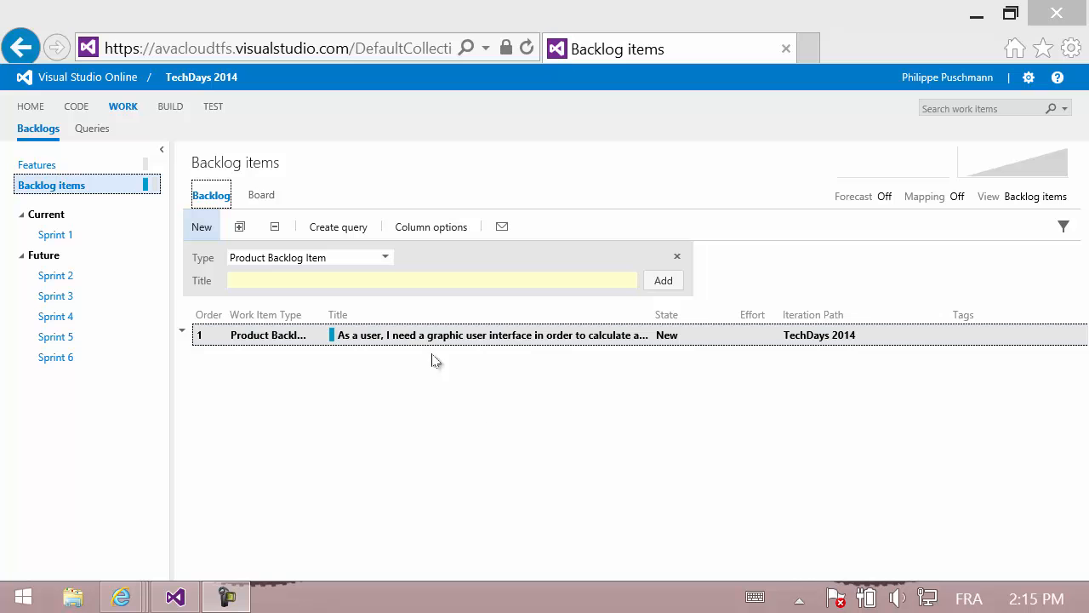
Assign the graphic user interface backlog item to Sprint 1 and move its card to Approved on the backlog board
left_click_drag(413, 340, 63, 241)
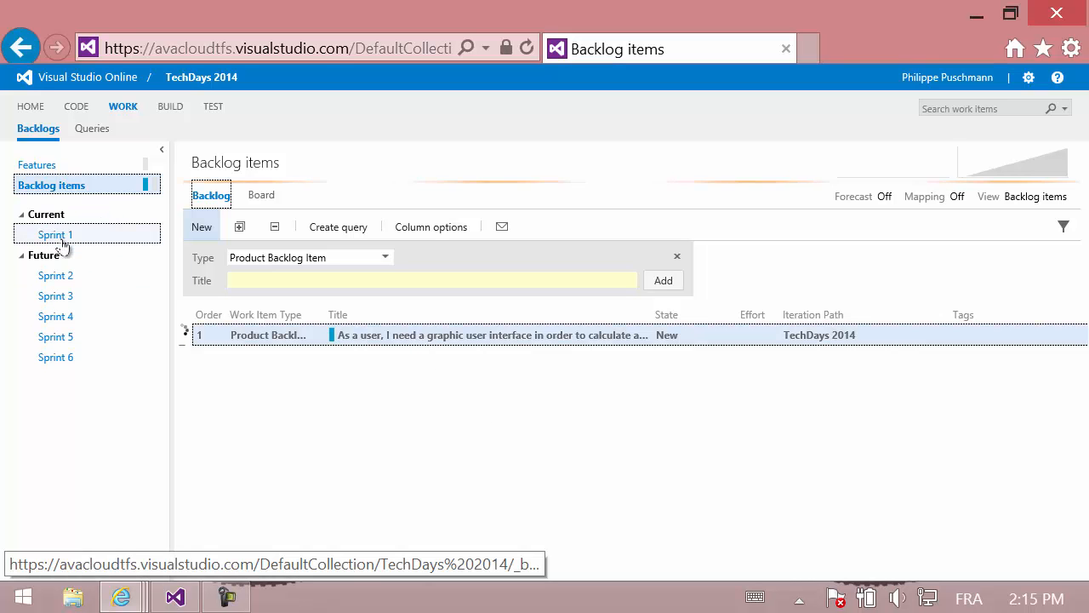
left_click(263, 199)
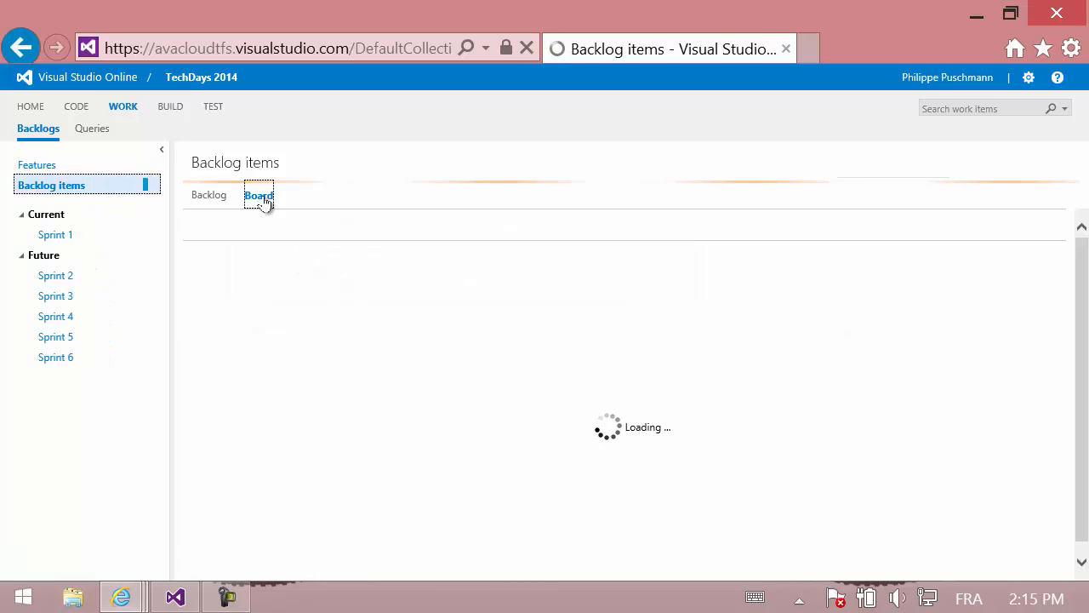
left_click_drag(258, 320, 530, 353)
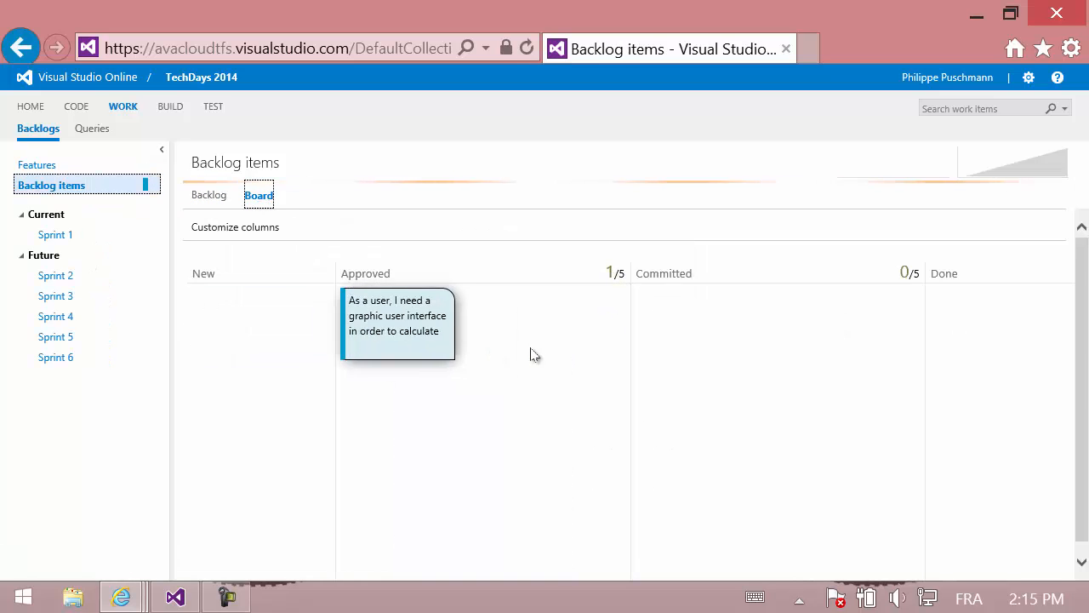
Add a task titled "Create Project Solution" to the user story on the Sprint 1 board
left_click(55, 240)
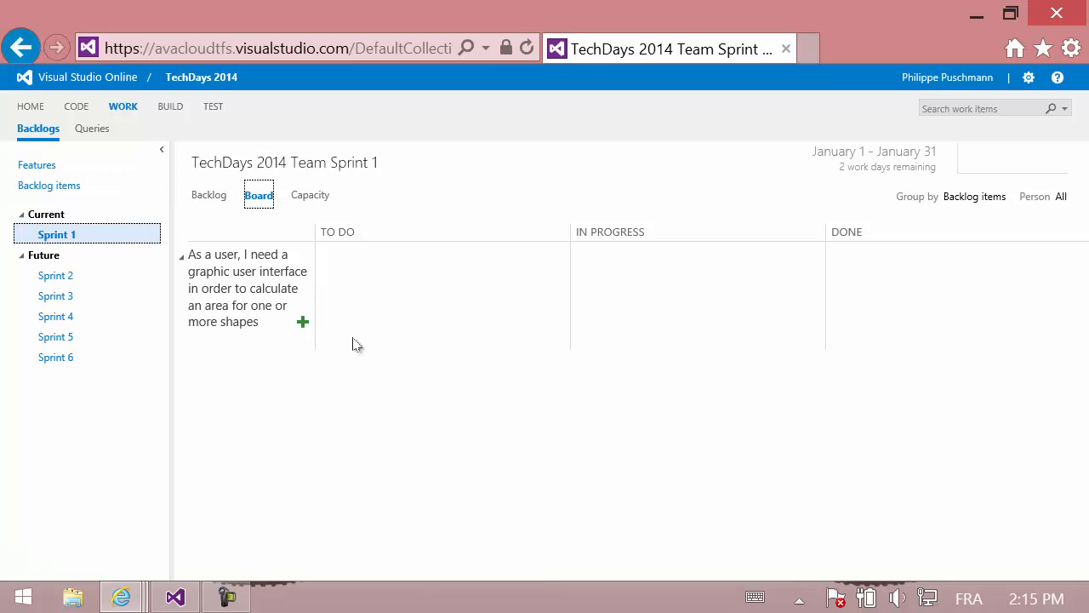
left_click(304, 322)
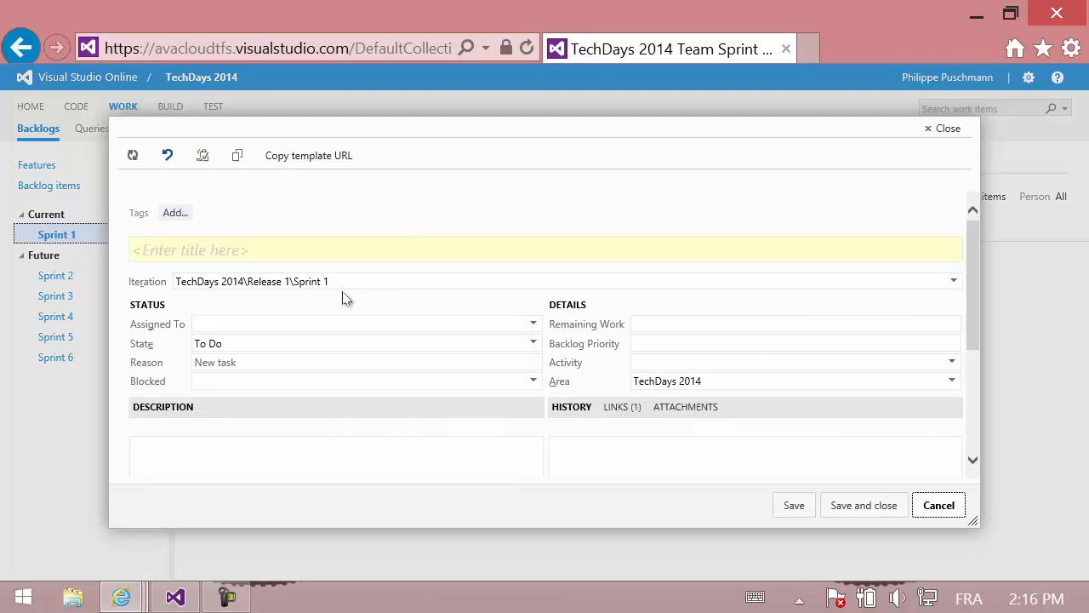
type("Create Project Solution")
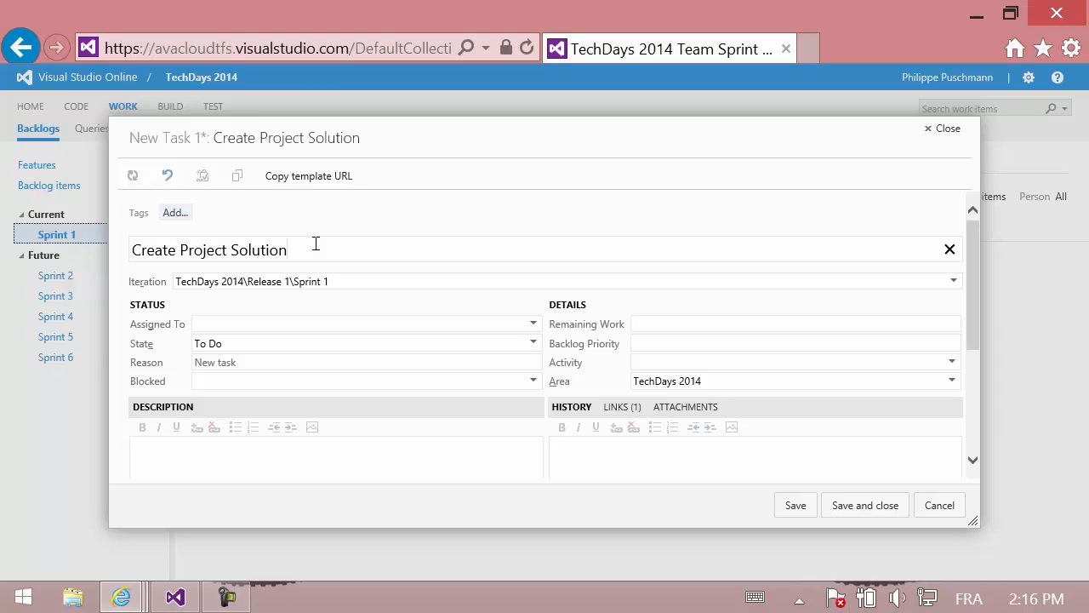
key("Return")
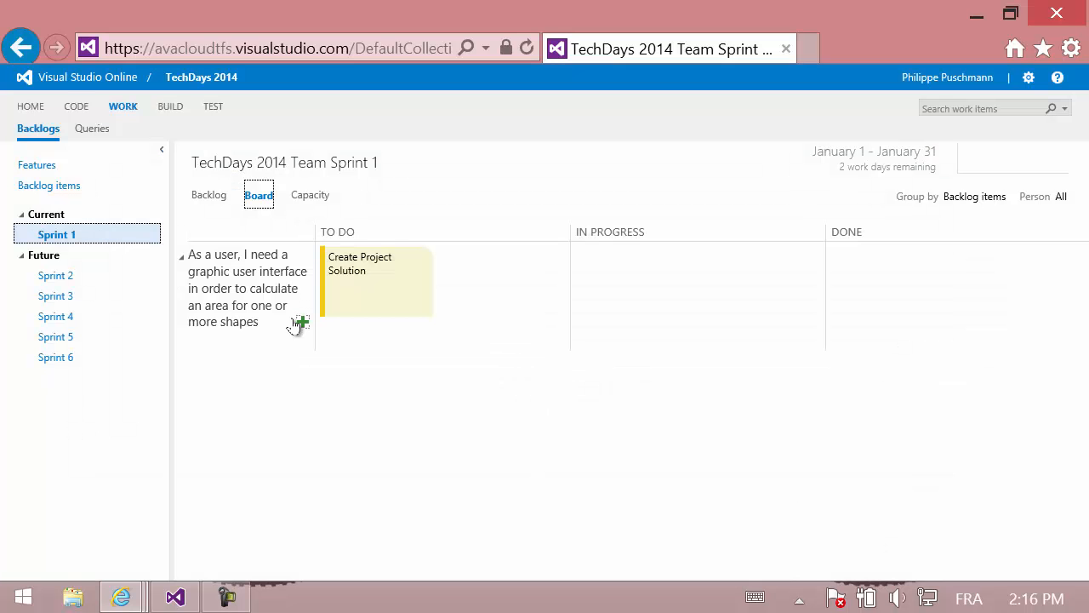
Add a second task titled "Solution Technical Design" to the same user story
left_click(302, 322)
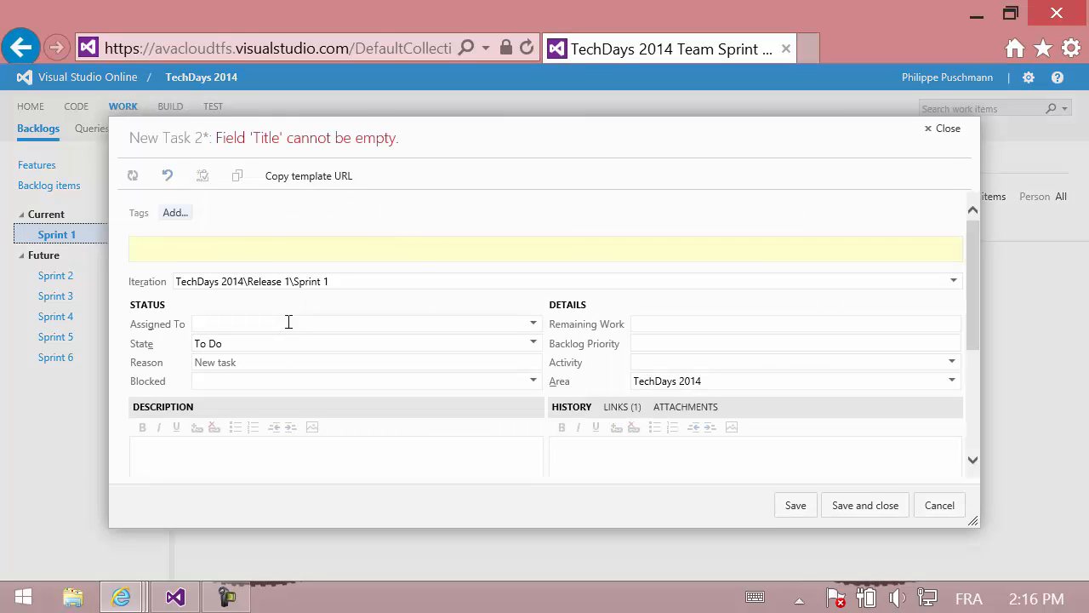
type("Solution Technical Design")
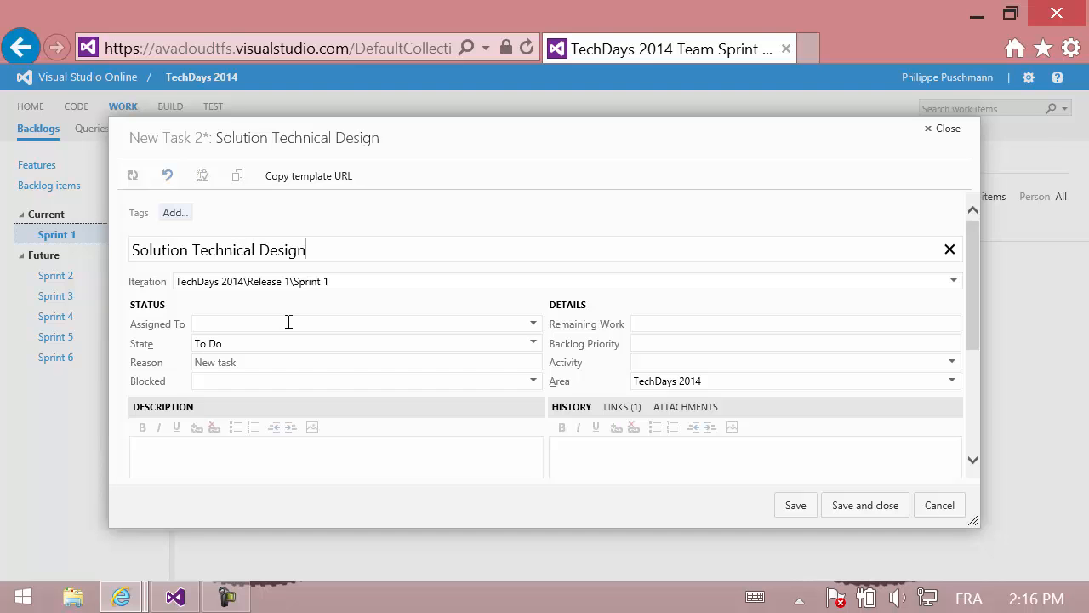
key("Return")
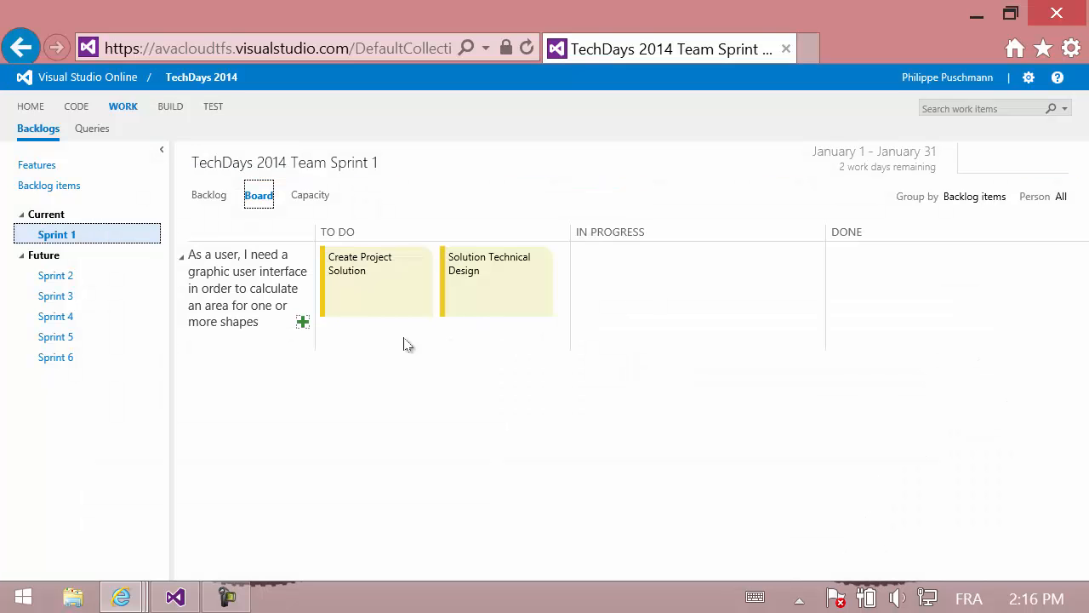
Add a task titled "Implement Rectangle area calculation" to the user story and save it, keeping its form open
left_click(302, 324)
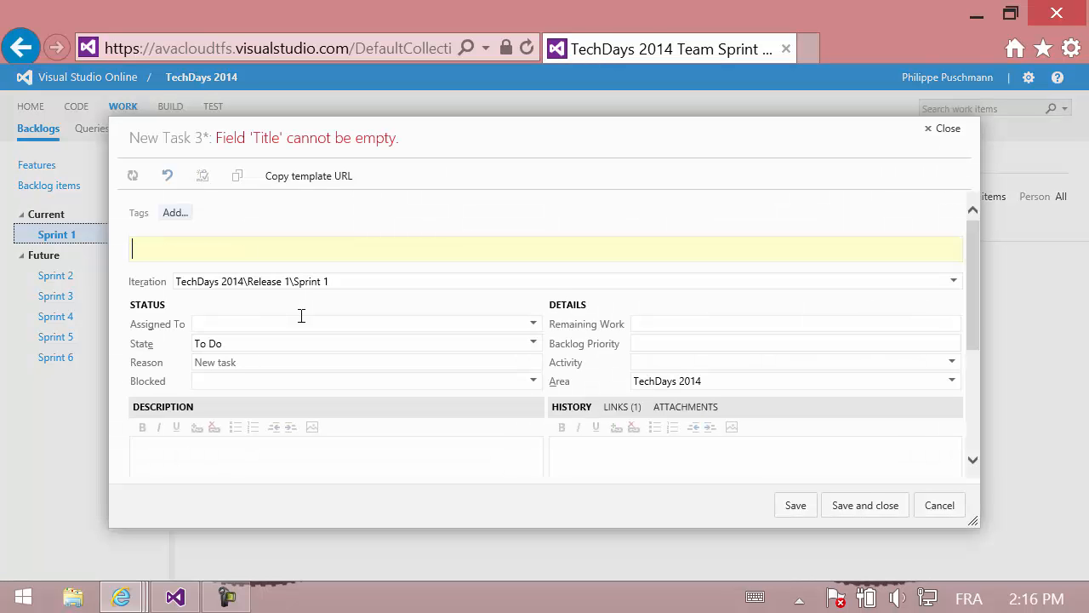
type("Implement RE")
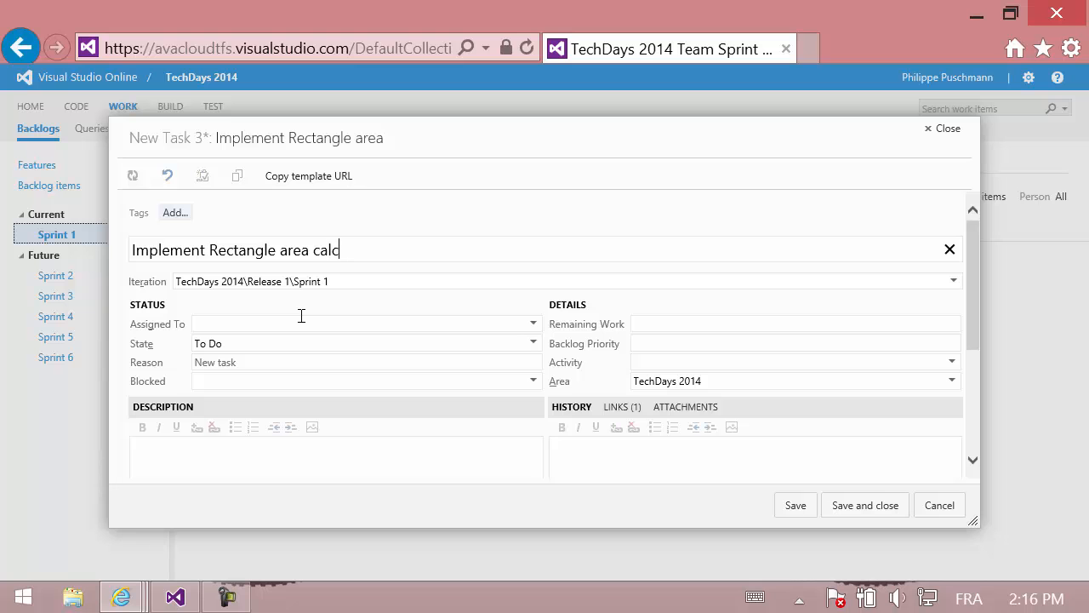
type("ulation")
left_click(795, 506)
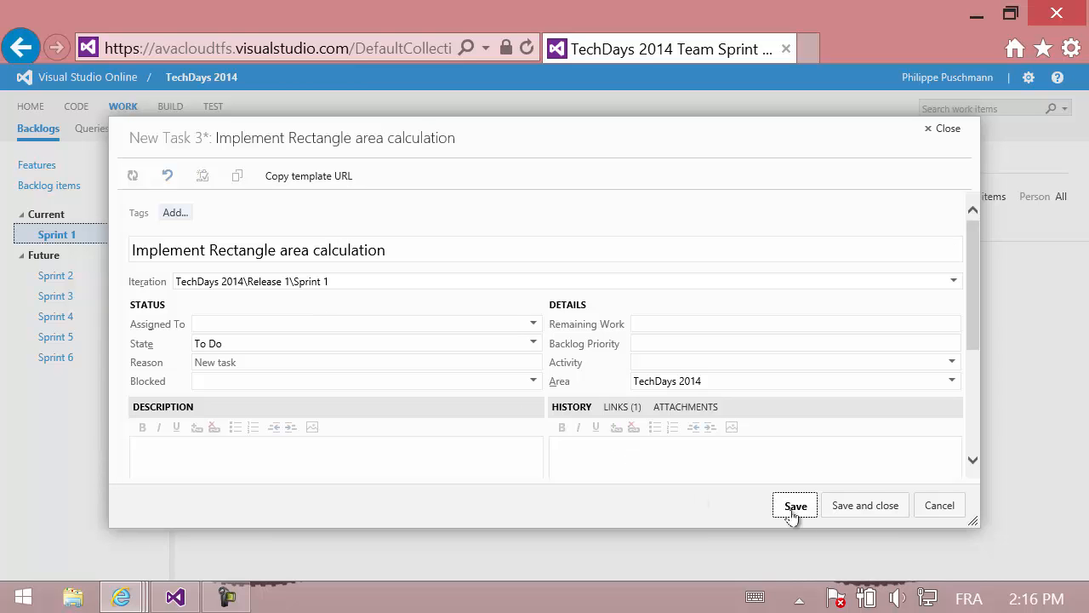
Copy the rectangle task within the TechDays 2014 project, retitle the copy "Implement Square area calculation" and save it
left_click(240, 178)
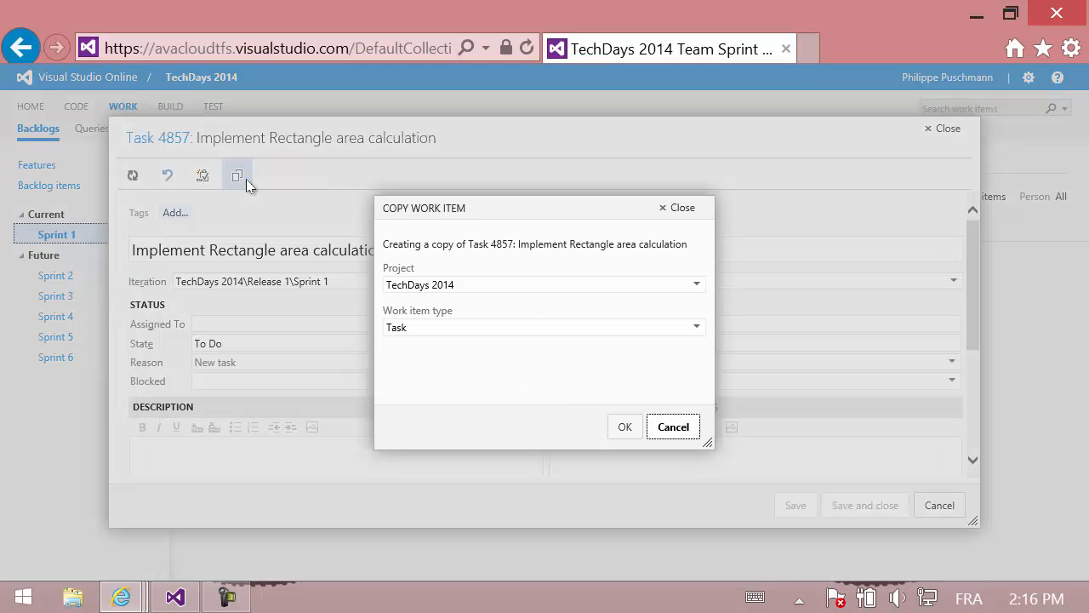
left_click(614, 425)
double_click(255, 246)
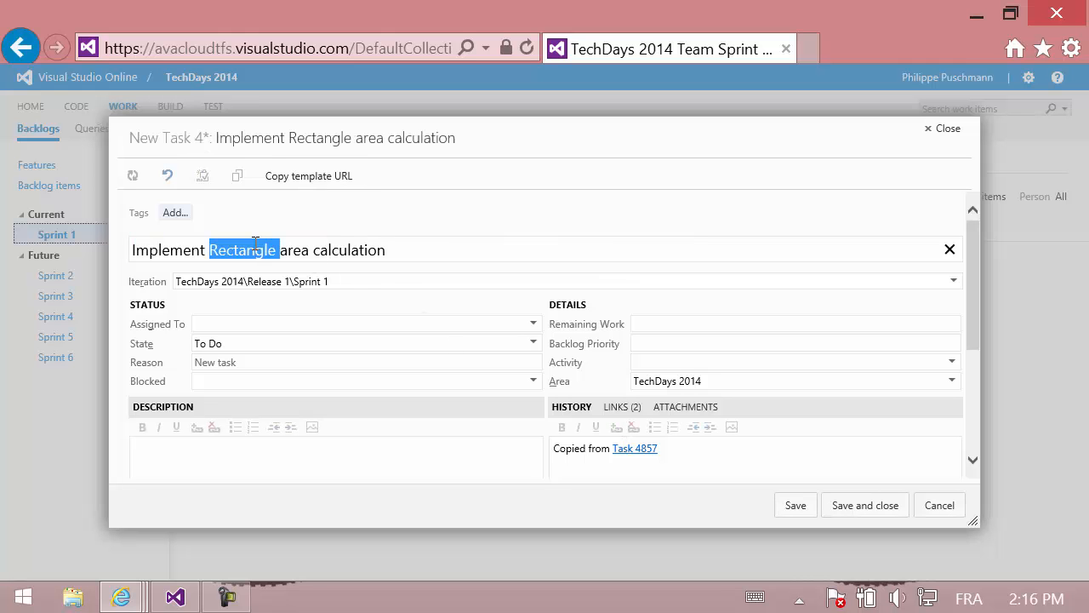
type("Square")
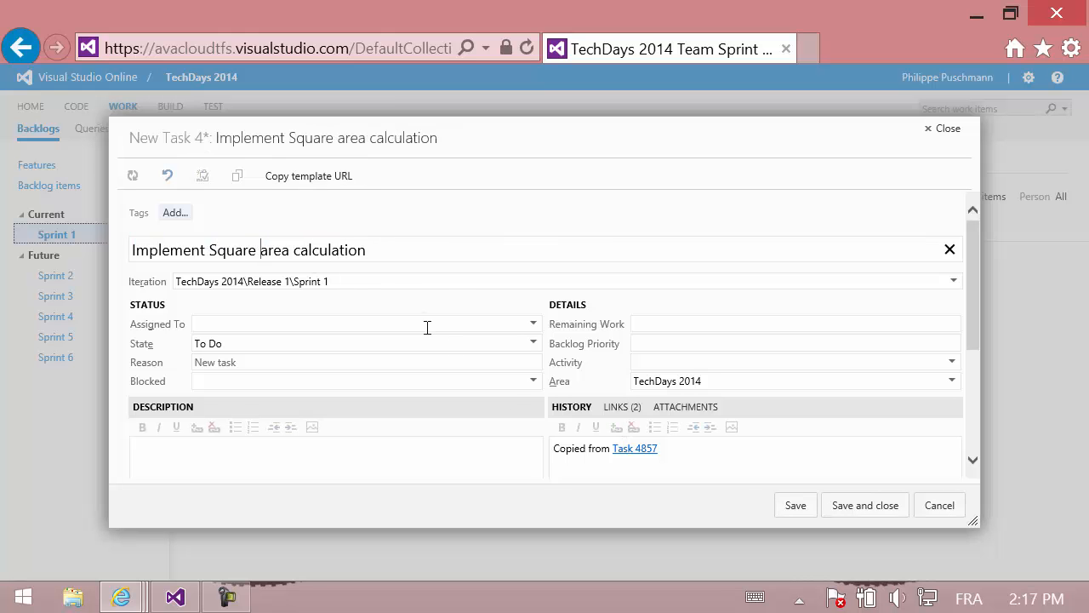
left_click(793, 506)
Copy the square task as "Implement Circle area calculation", save it, close the remaining task form and refresh the sprint board
left_click(238, 176)
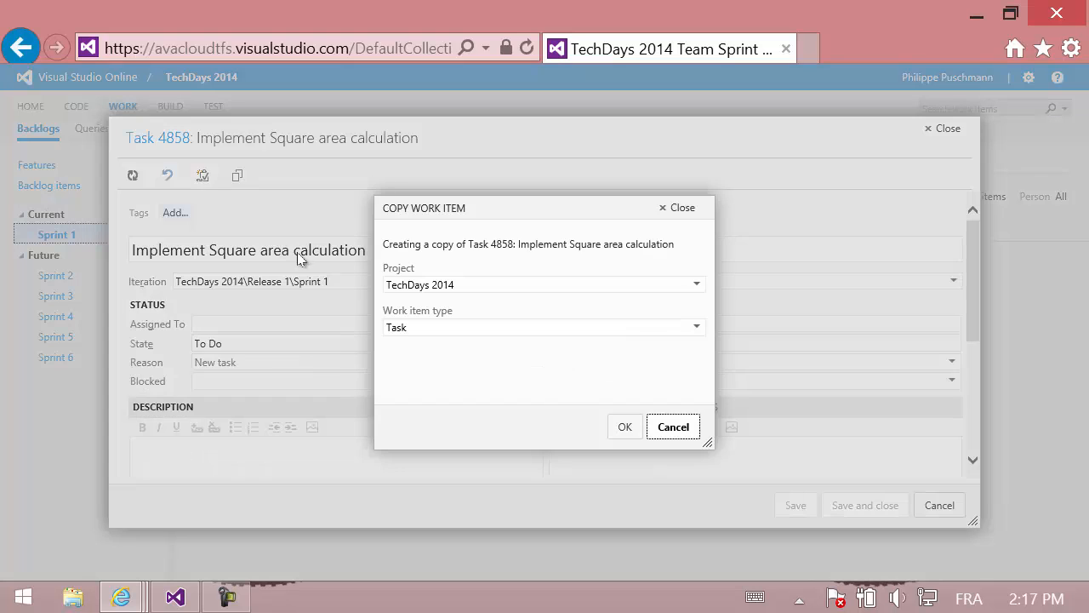
left_click(625, 427)
double_click(235, 248)
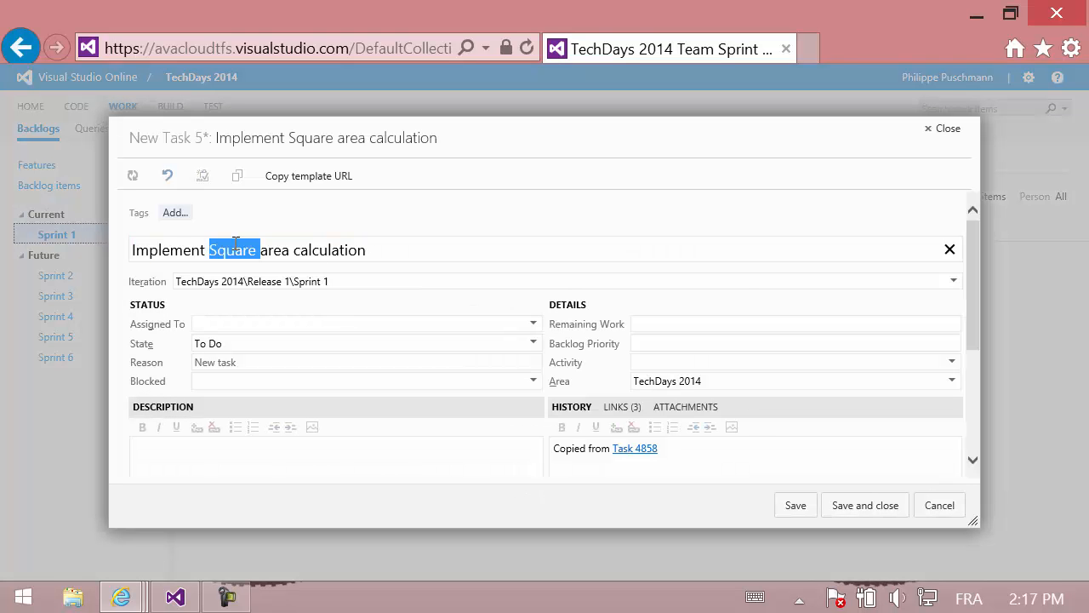
type("Circle")
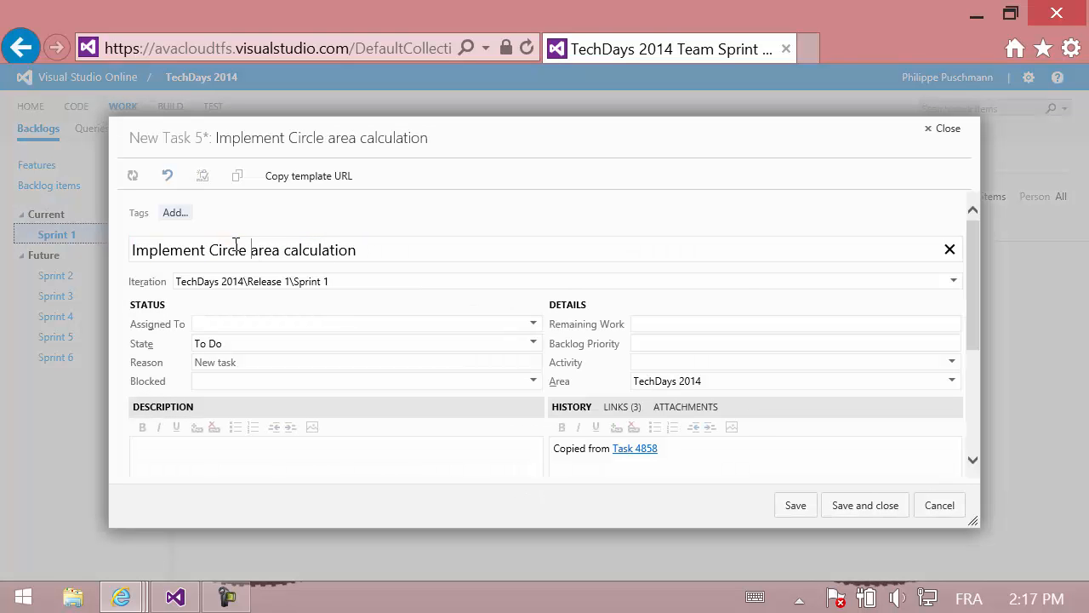
left_click(850, 506)
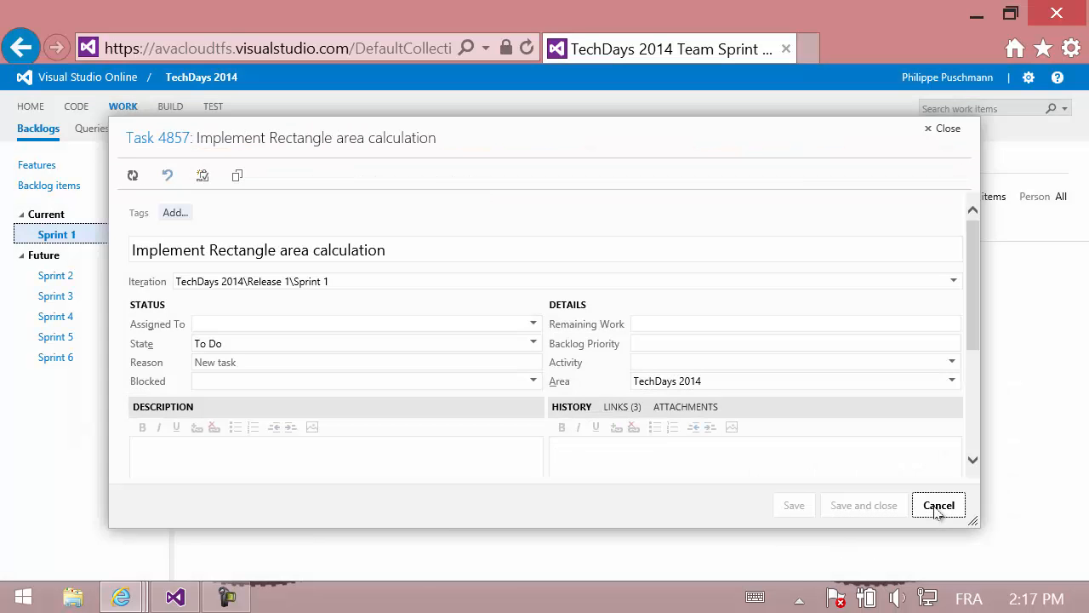
left_click(936, 509)
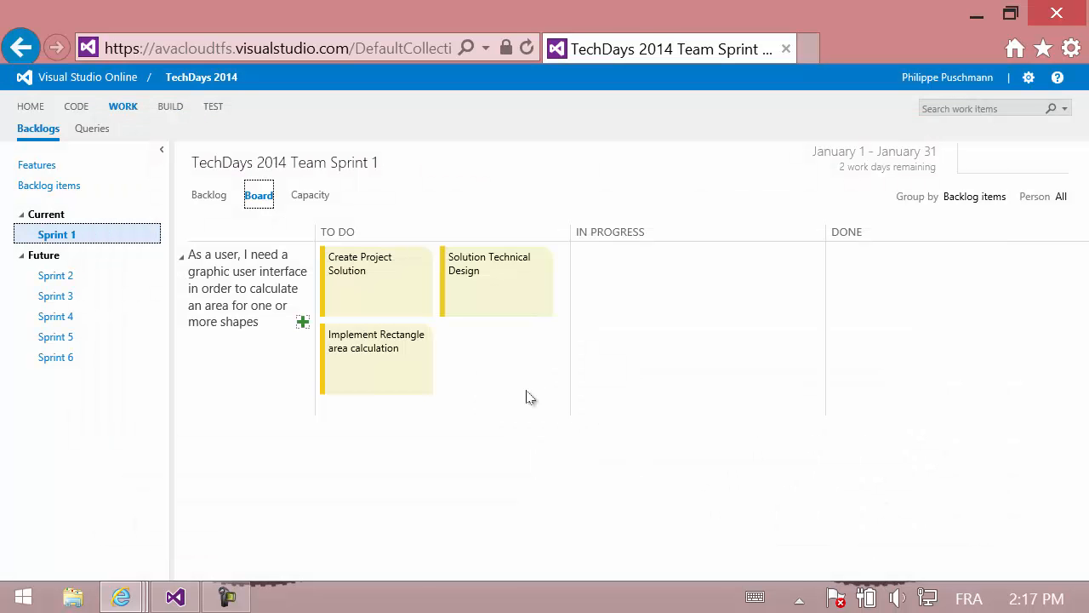
key("F5")
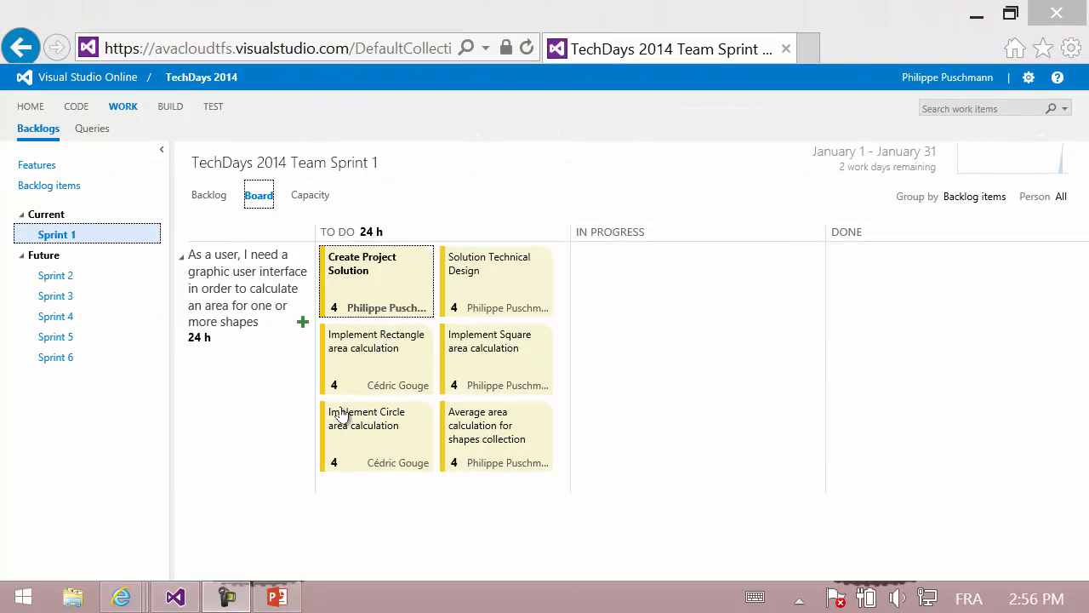
Open the user story's backlog item, enlarge its form and examine its description and acceptance criteria
left_click(239, 295)
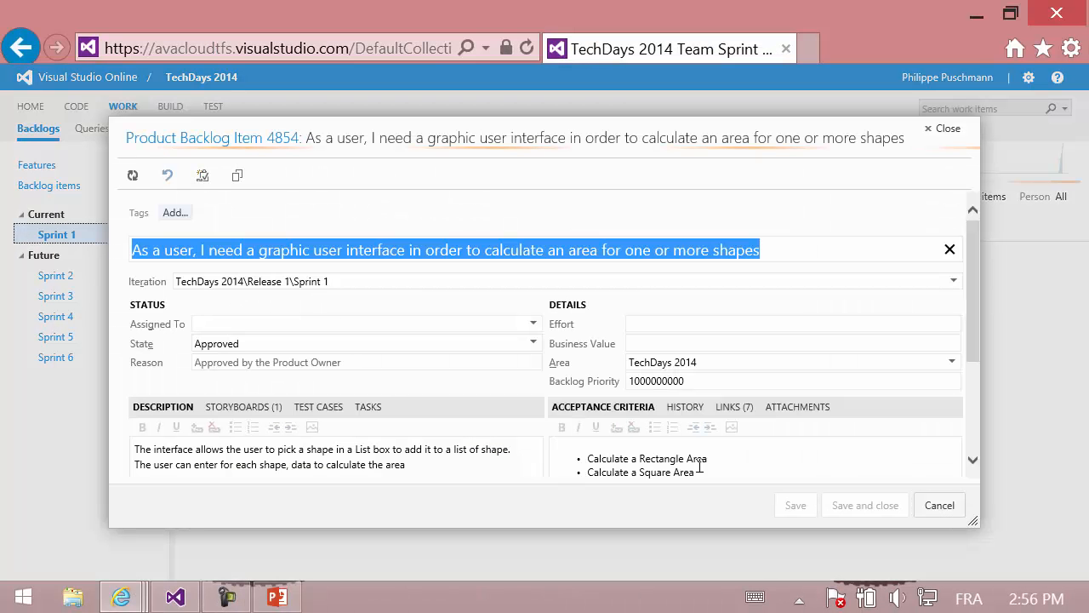
left_click_drag(681, 522, 682, 576)
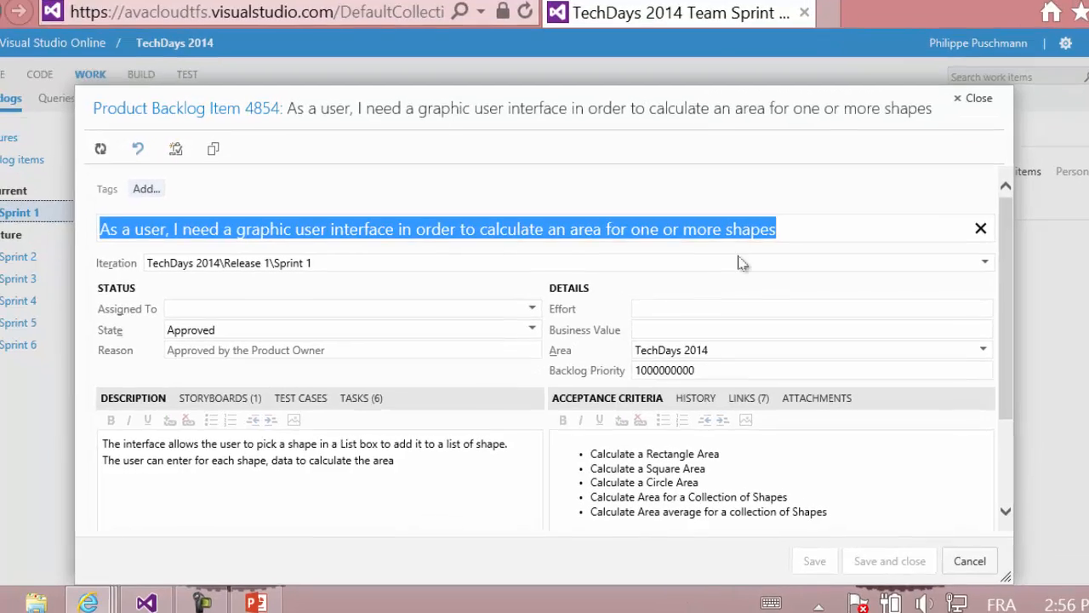
left_click_drag(791, 49, 806, 2)
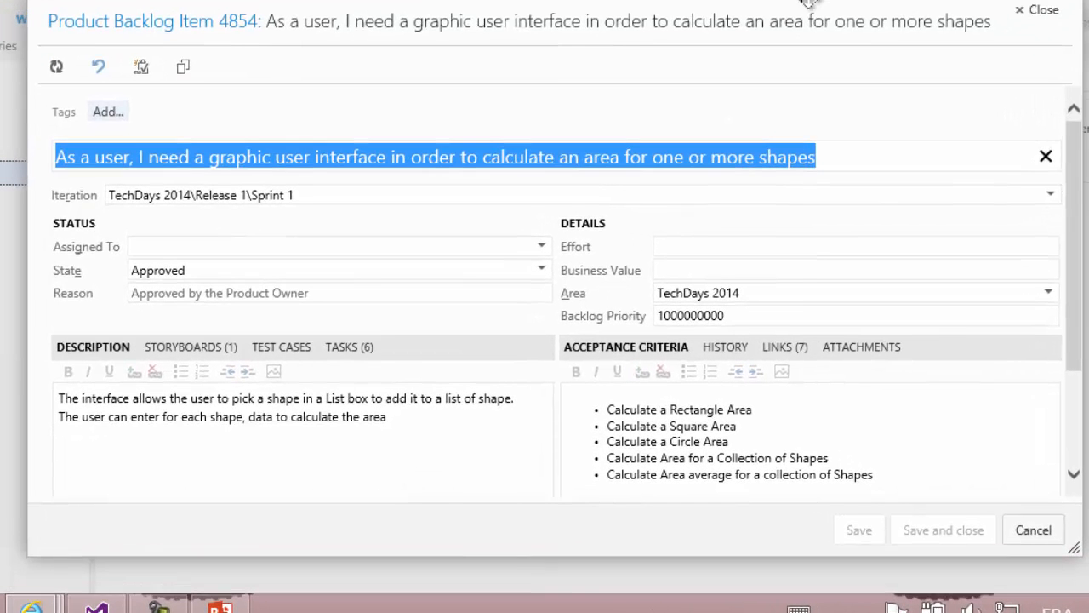
left_click(417, 420)
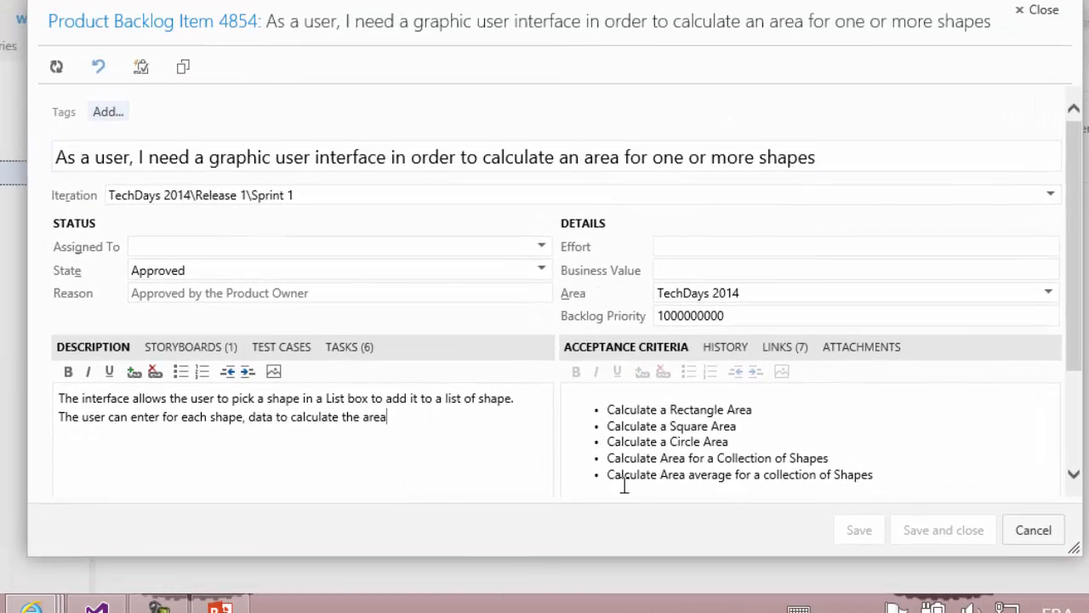
left_click_drag(601, 404, 899, 478)
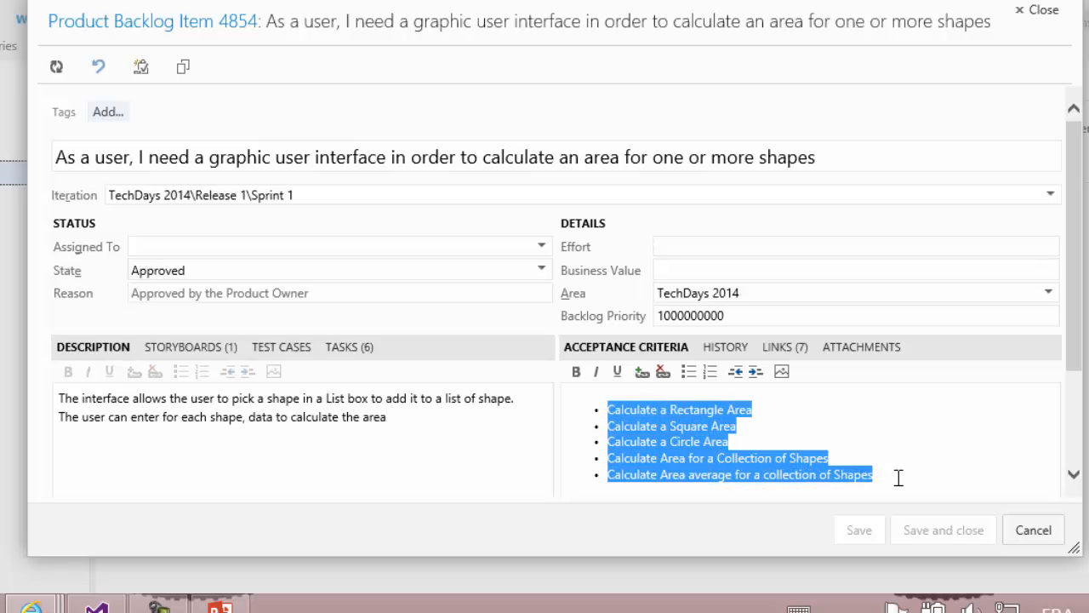
left_click(910, 474)
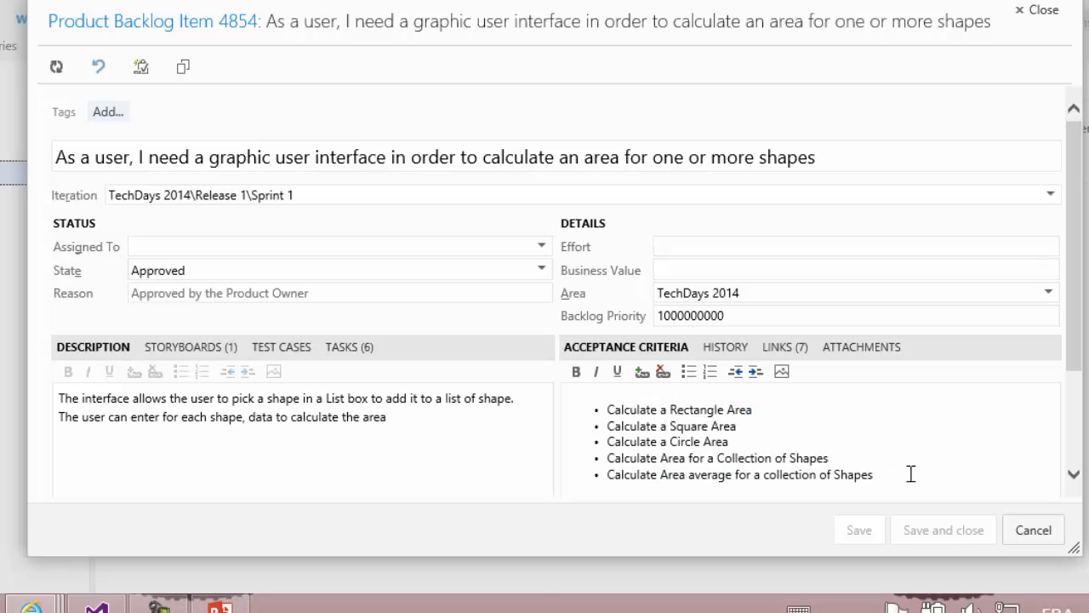
View the storyboard linked to the backlog item, closing it when finished
left_click(210, 348)
left_click(236, 473)
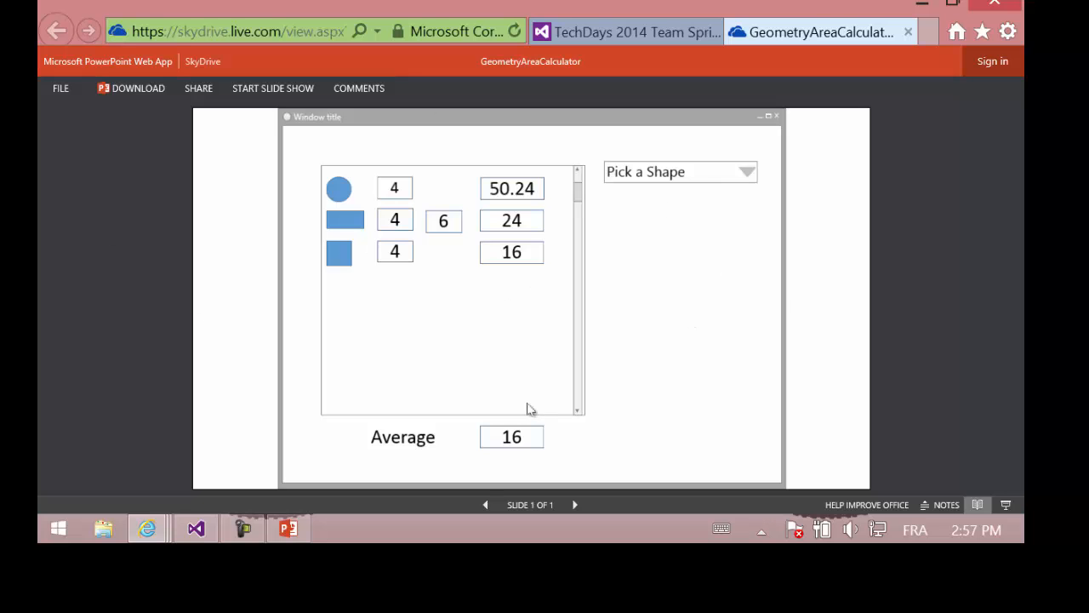
left_click(911, 33)
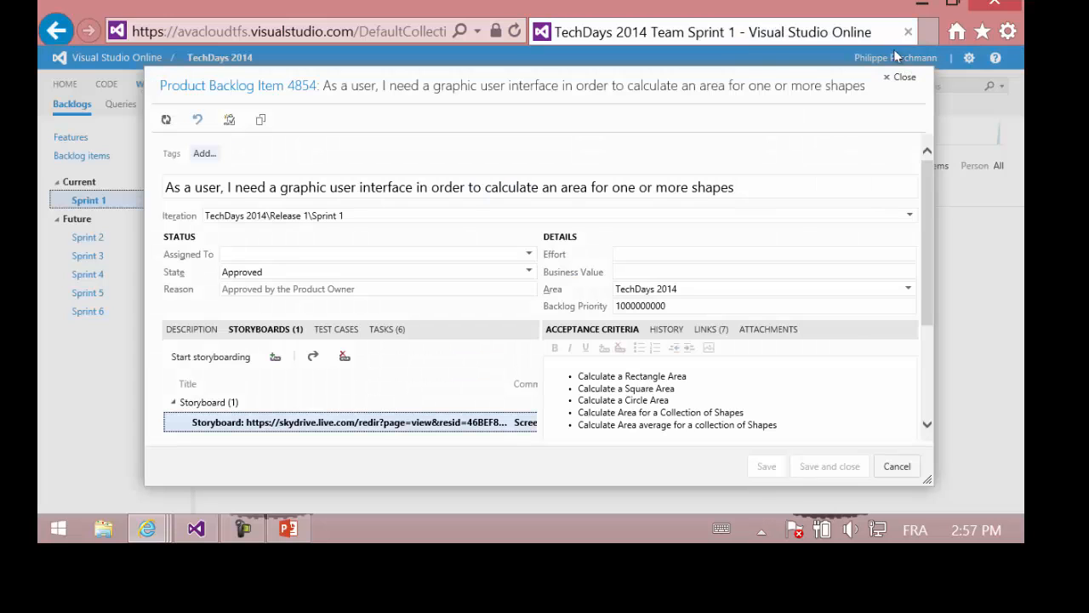
Review the backlog item's acceptance criteria again and close the form without saving
left_click_drag(796, 423, 578, 351)
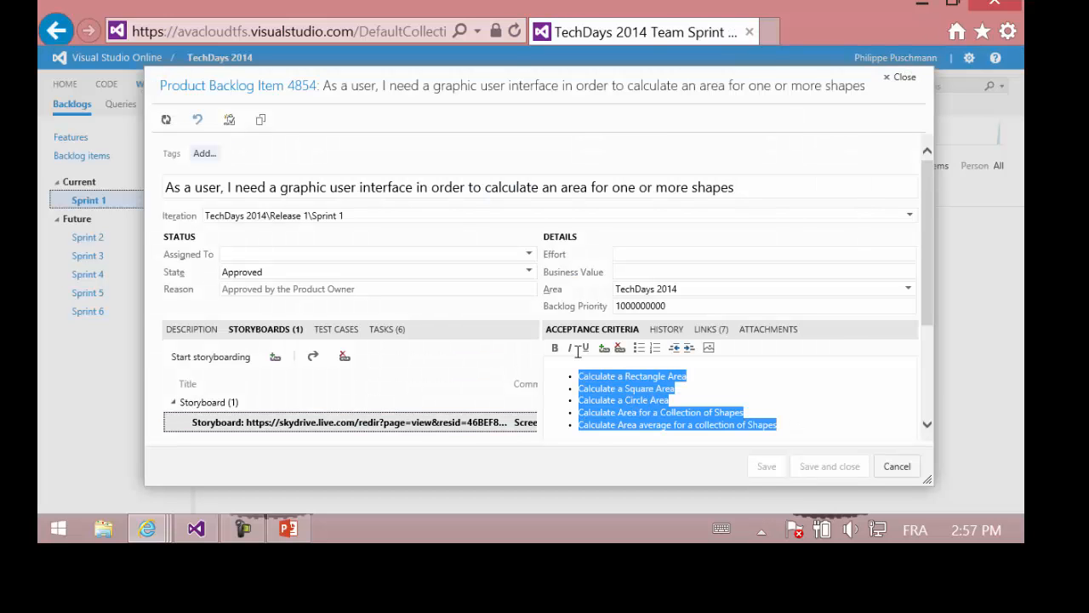
left_click(747, 398)
left_click(895, 466)
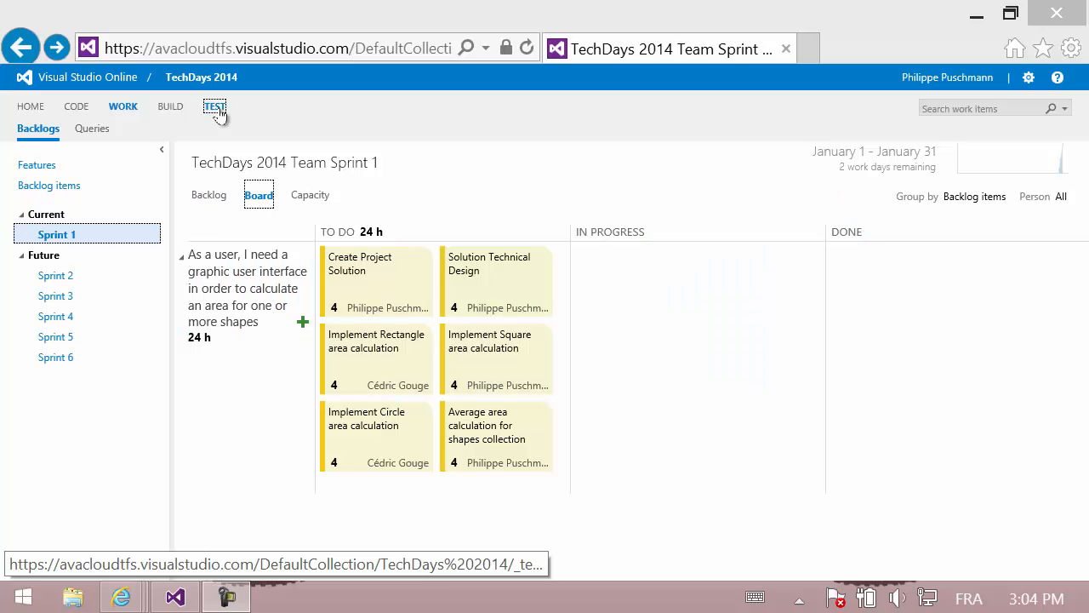
Create a test plan named "Sprint 1 Test Plan" for the TechDays 2014 area and the Release 1\Sprint 1 iteration
left_click(215, 107)
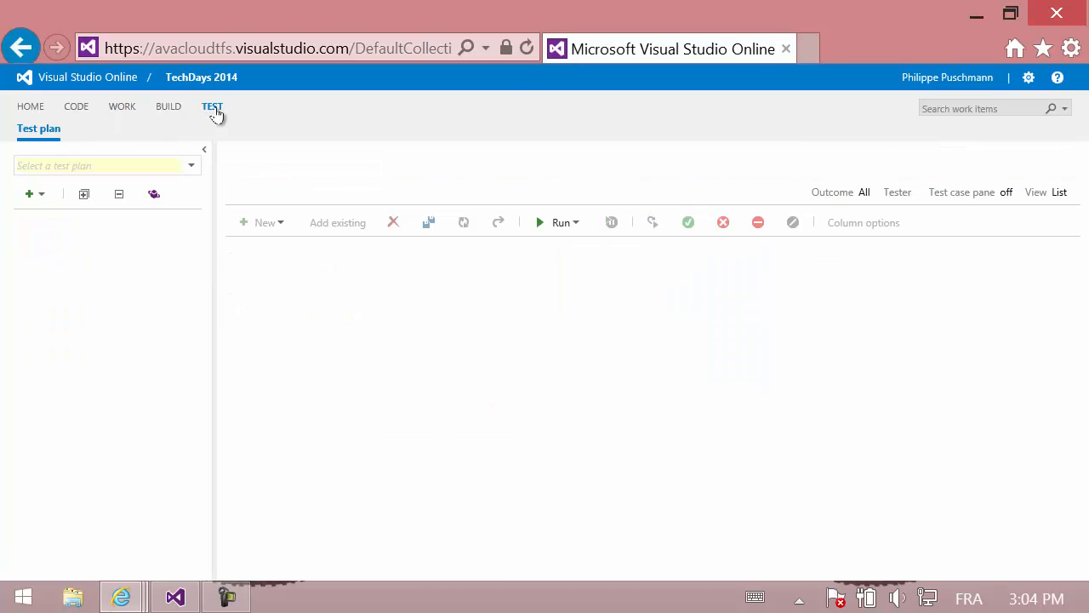
left_click(46, 222)
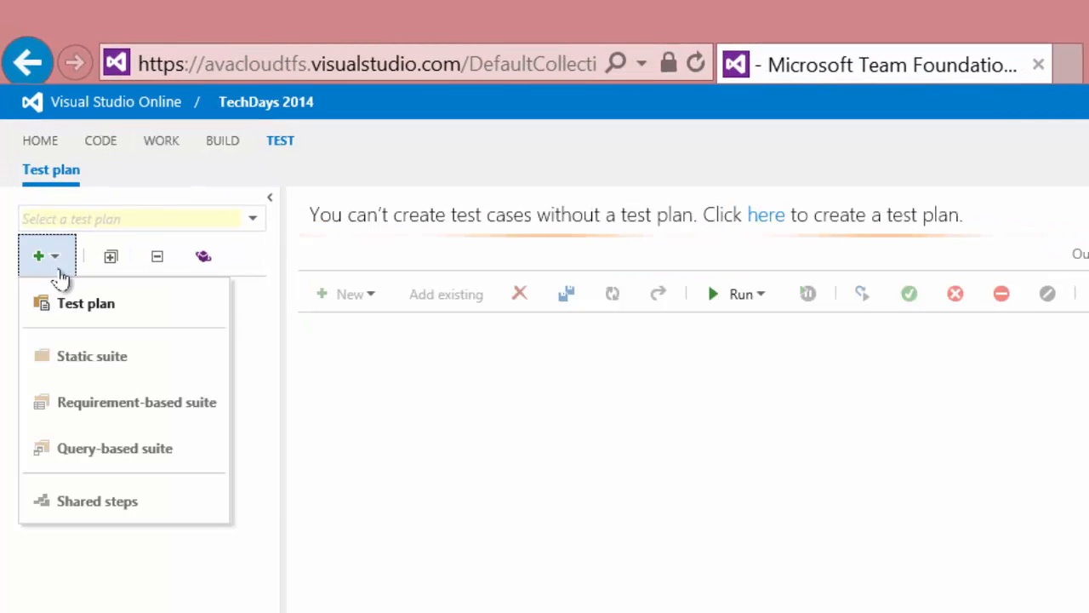
left_click(83, 304)
type("Sp")
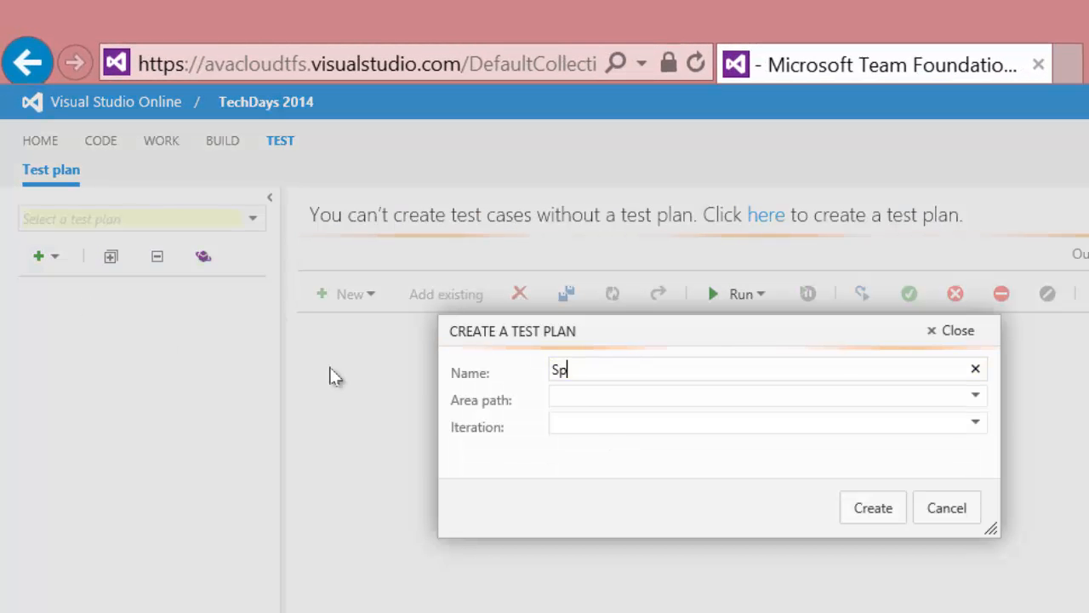
type("rint 1 Test Plan")
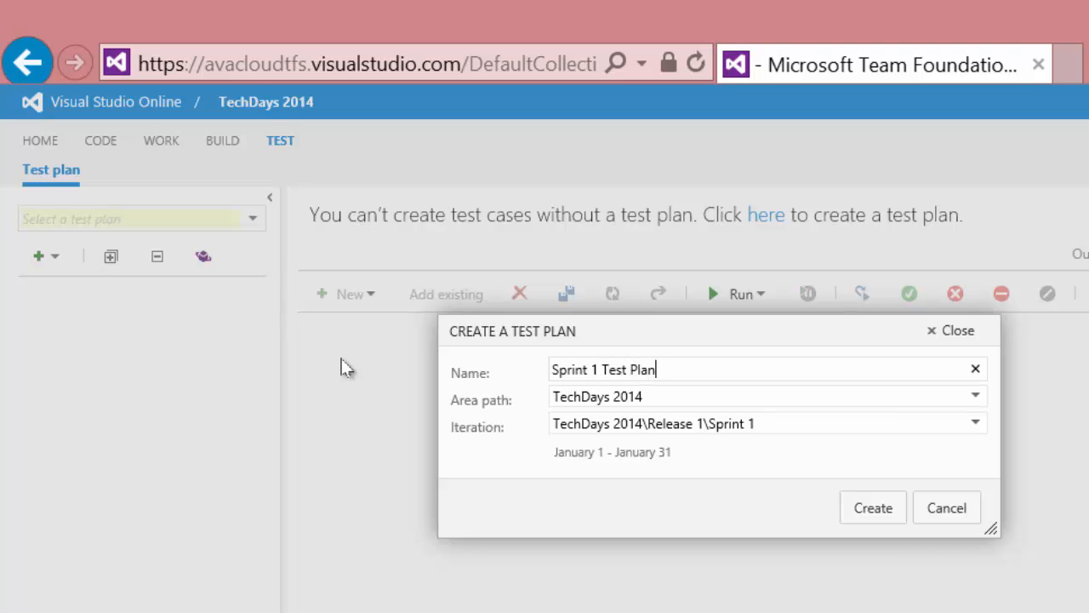
key("Return")
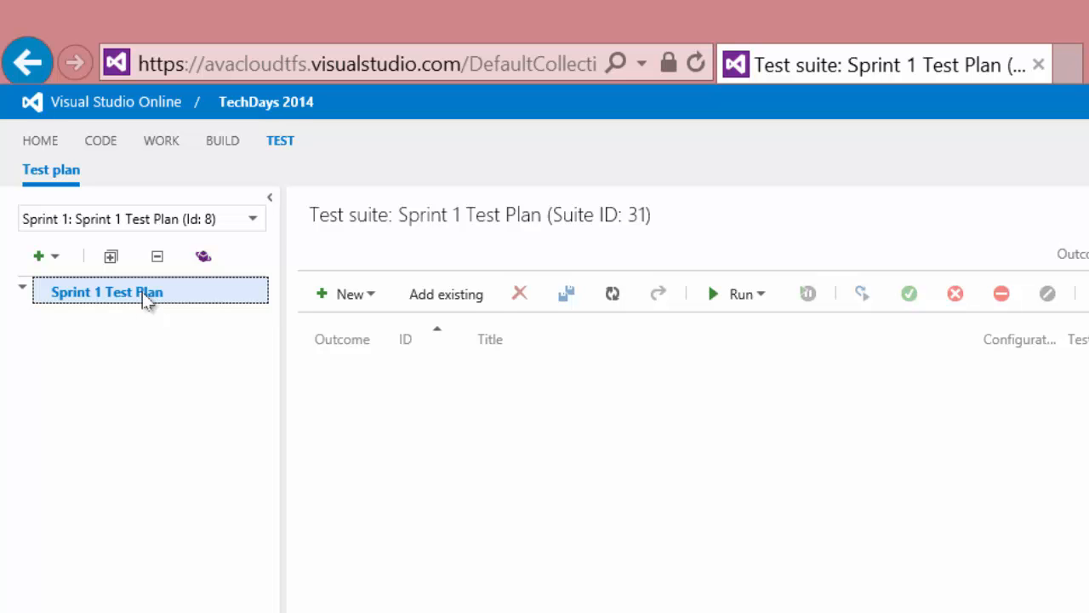
Add a requirement-based suite to Sprint 1 Test Plan for the graphic user interface area calculation user story
left_click(23, 289)
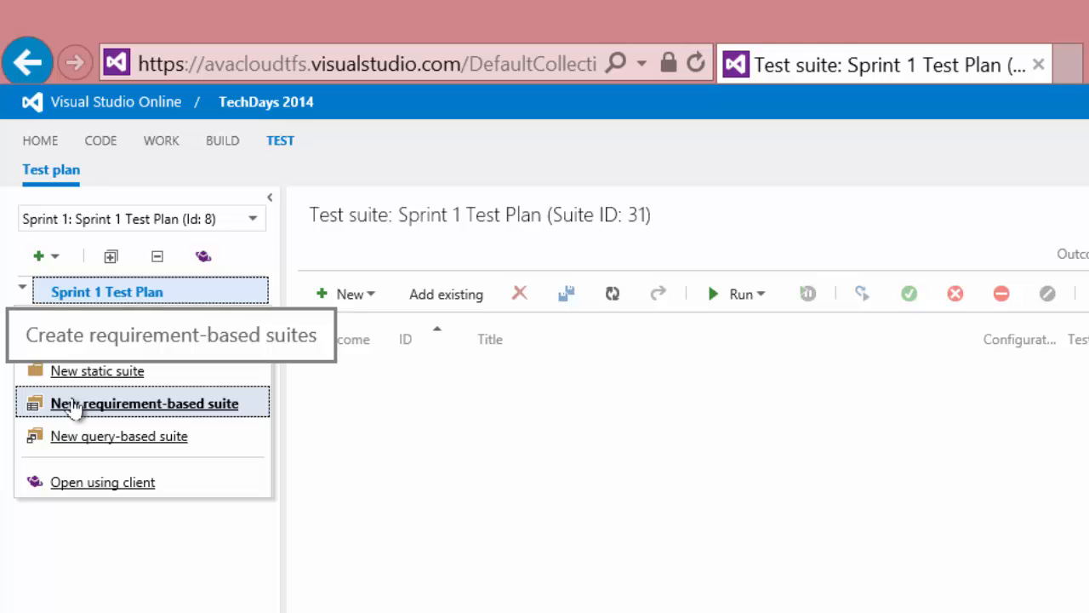
left_click(77, 405)
left_click(207, 436)
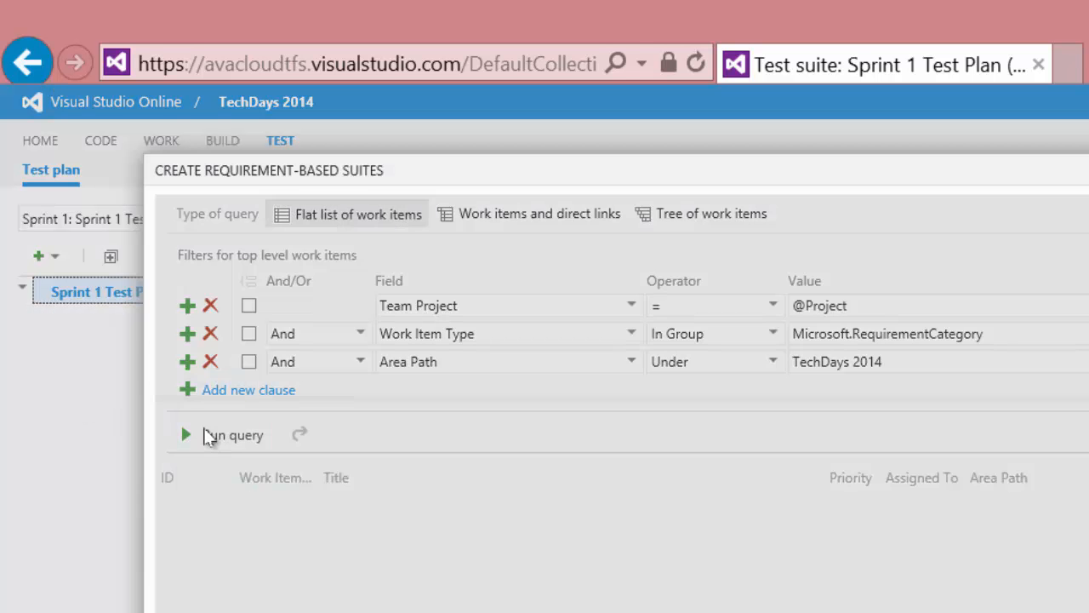
double_click(374, 510)
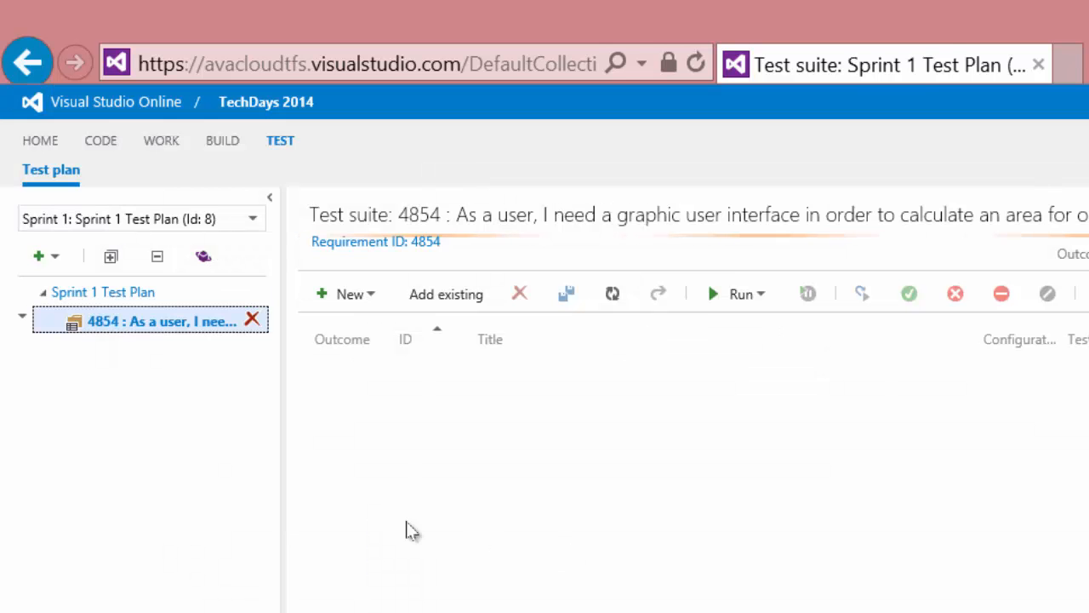
Narrow the test plan pane and start creating new test cases for the user story's suite using the grid
left_click_drag(274, 375, 235, 367)
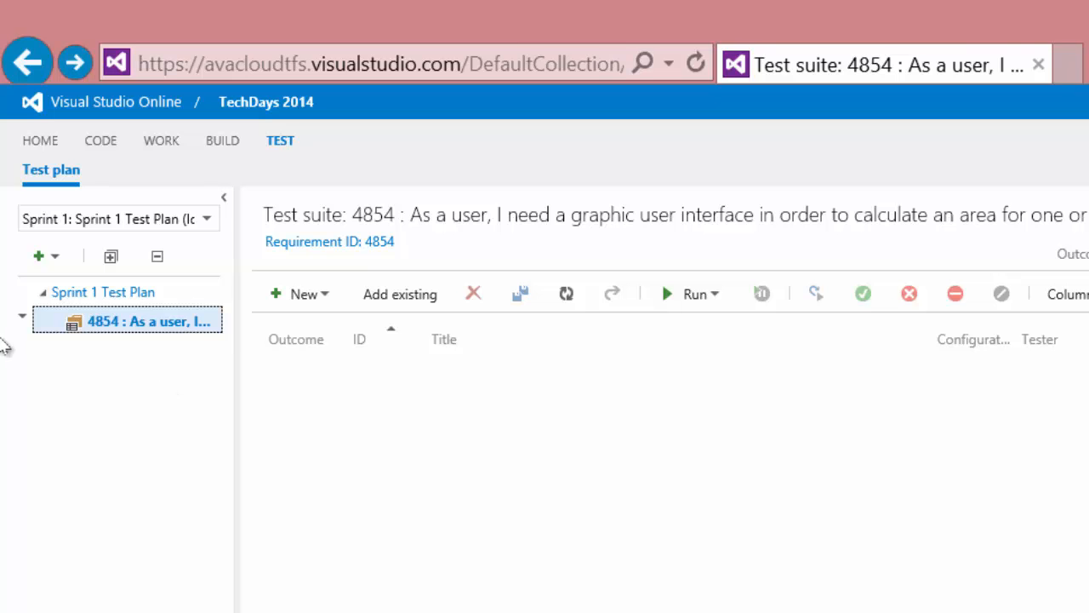
left_click(328, 300)
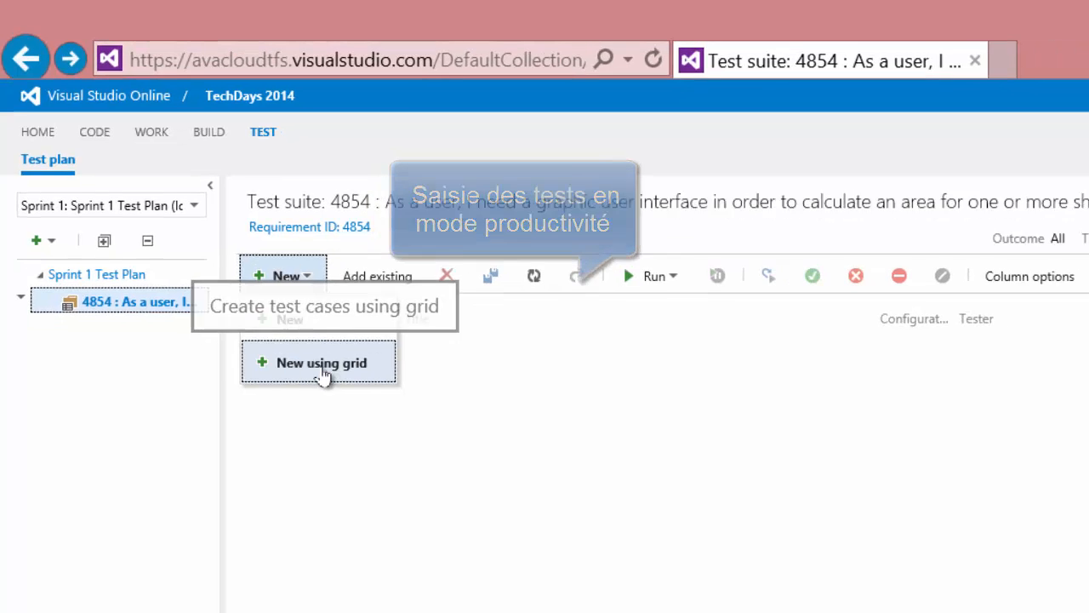
left_click(345, 396)
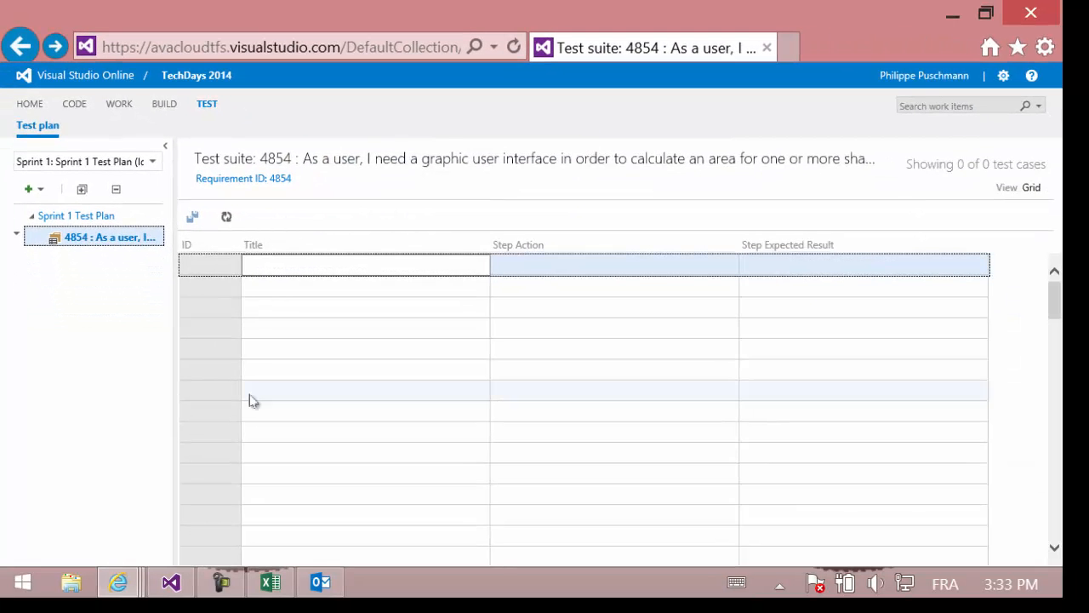
Switch to the CasDeTests workbook in Excel and copy the test case rows A2:C27, without the header row
left_click(270, 582)
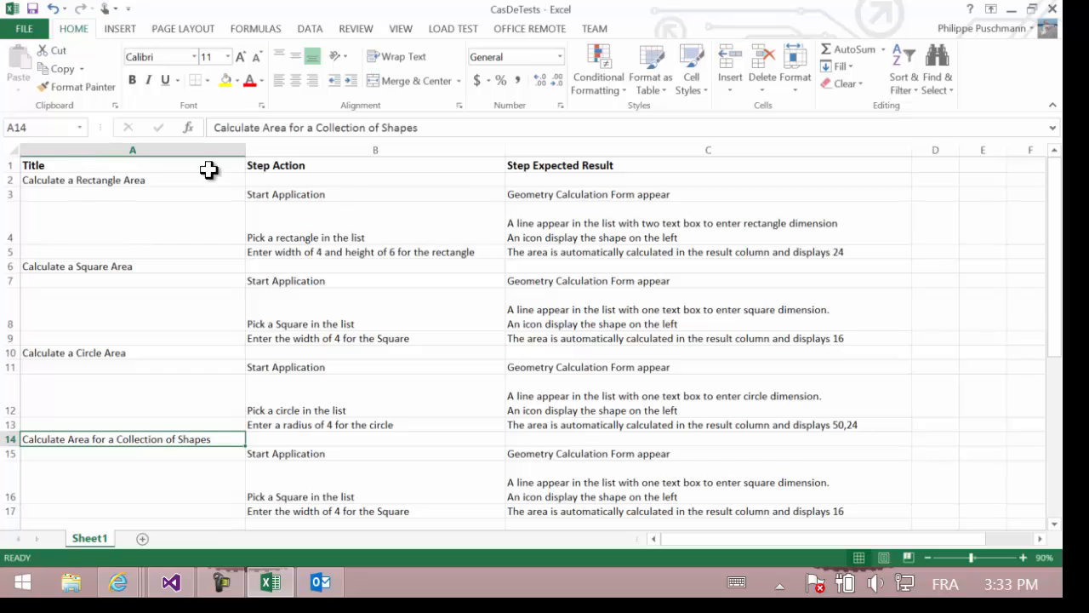
left_click(176, 183)
left_click_drag(1055, 332, 1061, 496)
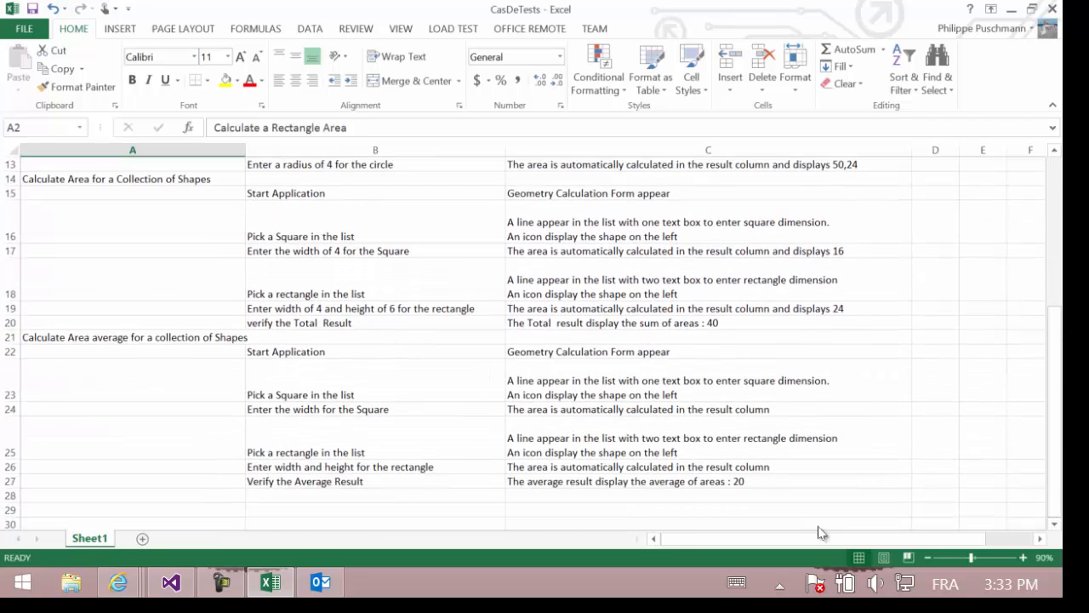
left_click(688, 482, "shift")
key("ctrl+c")
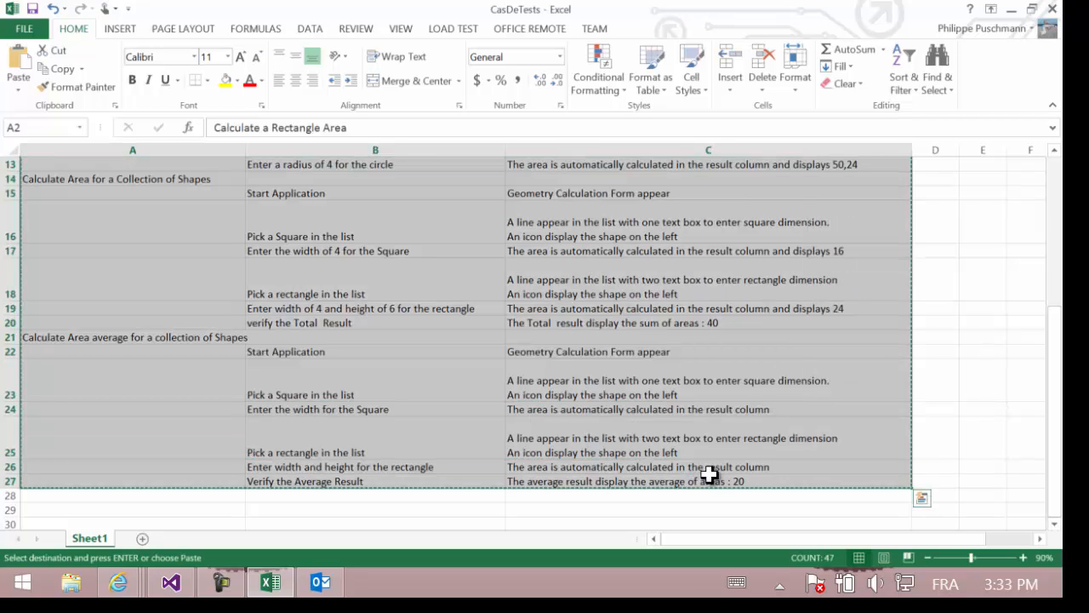
scroll(689, 429, "up", 4)
Switch back to Internet Explorer, paste the copied test cases starting at the grid's first title cell and save them
key("alt+Tab")
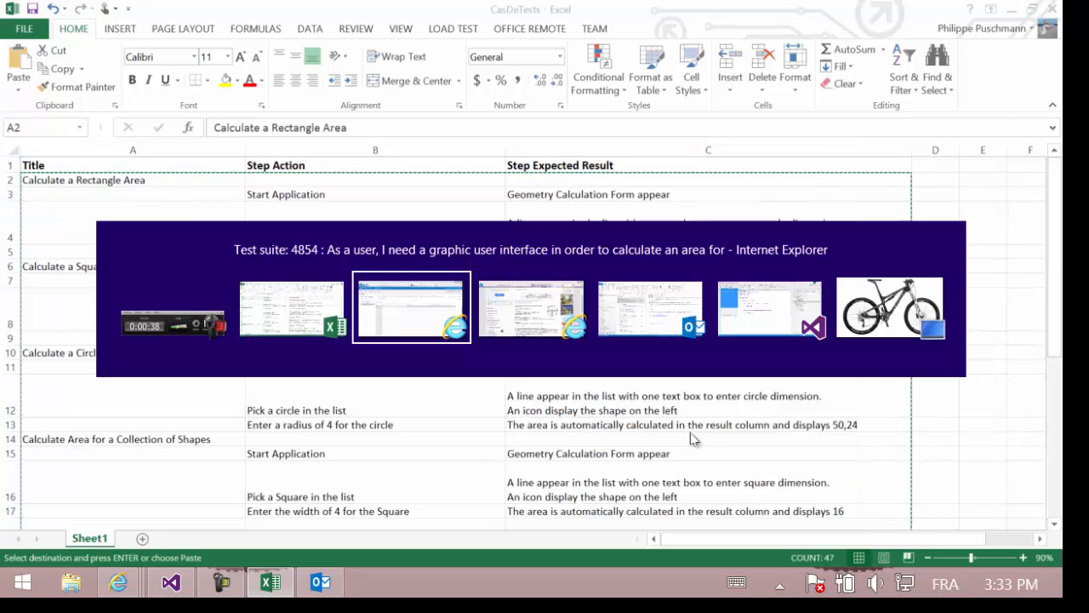
right_click(414, 269)
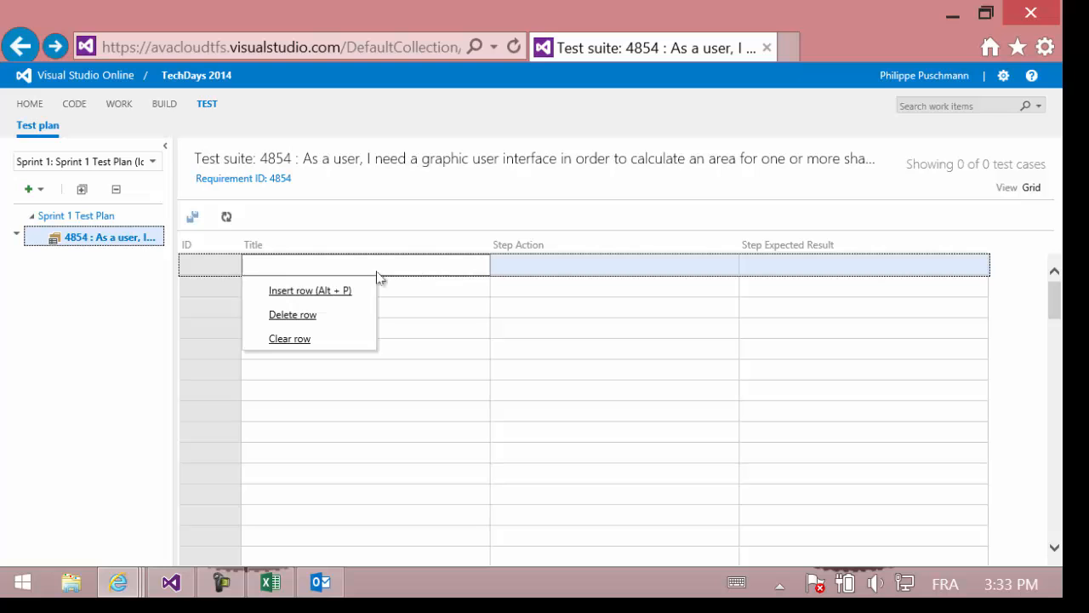
left_click(405, 269)
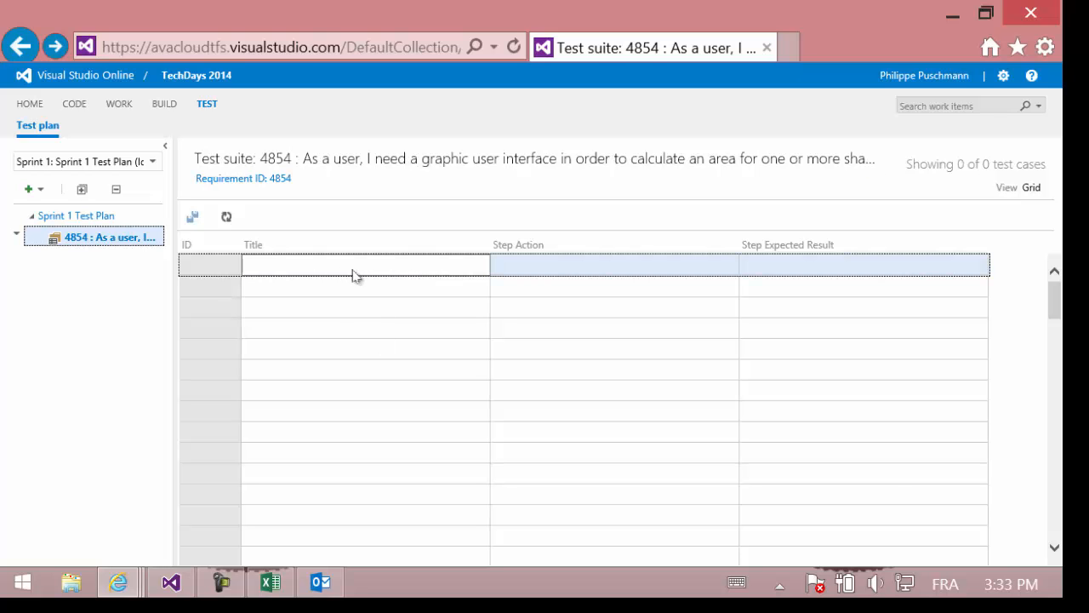
key("ctrl+v")
scroll(389, 315, "up", 5)
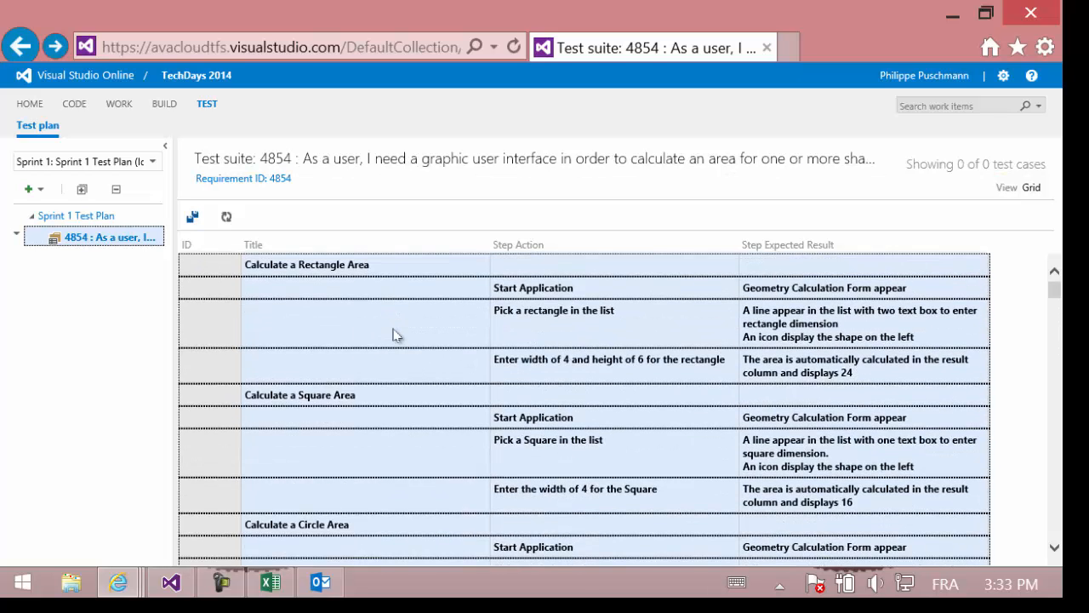
left_click(193, 218)
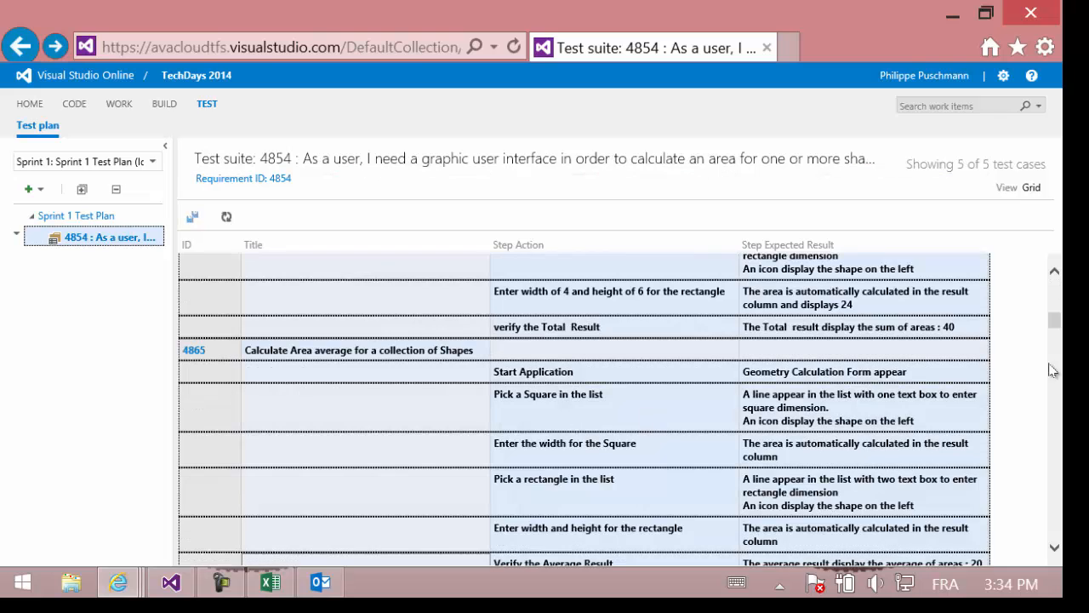
left_click_drag(1055, 329, 1055, 287)
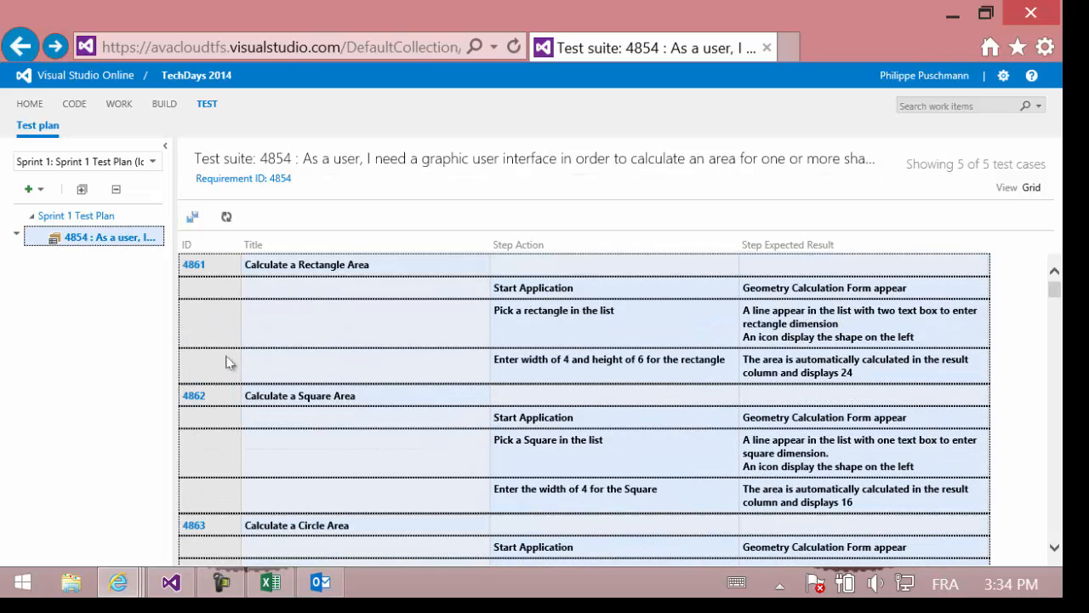
Return the suite to its list view, examine the steps of the "Calculate a Rectangle Area" test case and close it without changes
left_click(112, 242)
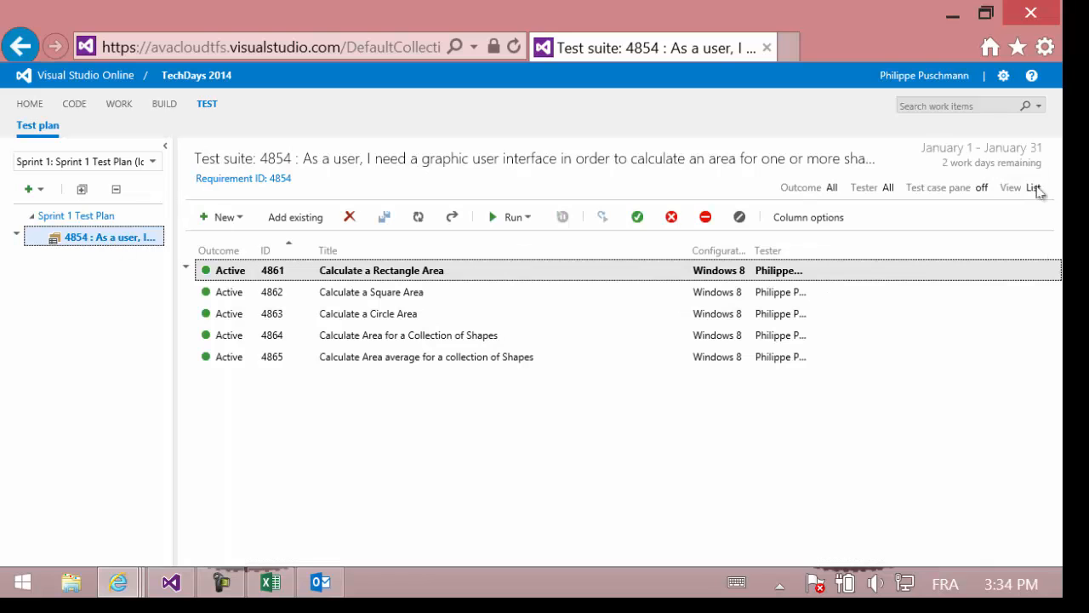
double_click(398, 278)
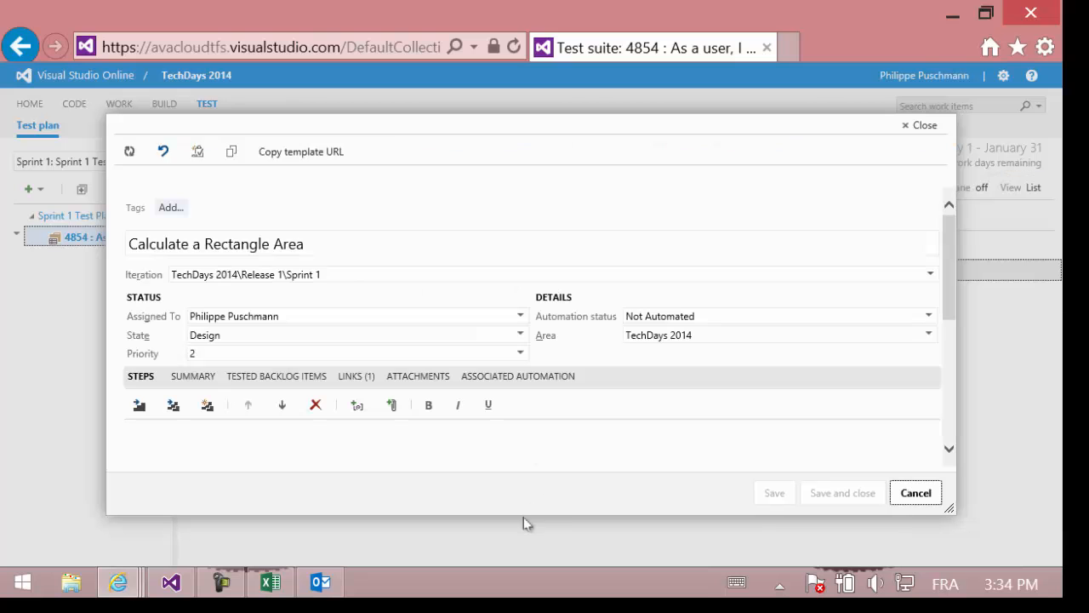
left_click_drag(953, 294, 959, 352)
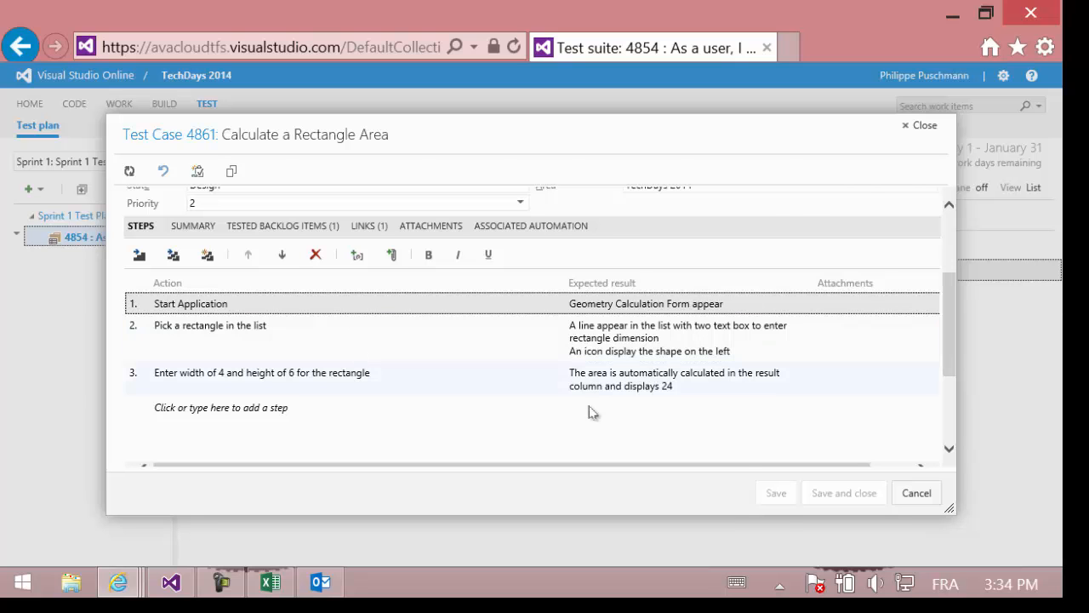
left_click(924, 497)
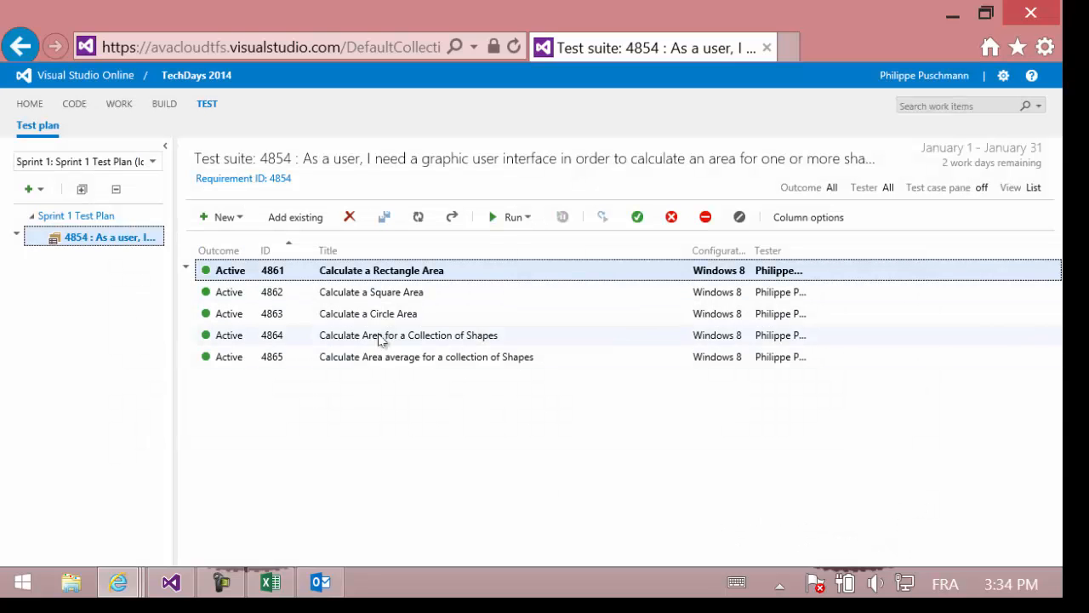